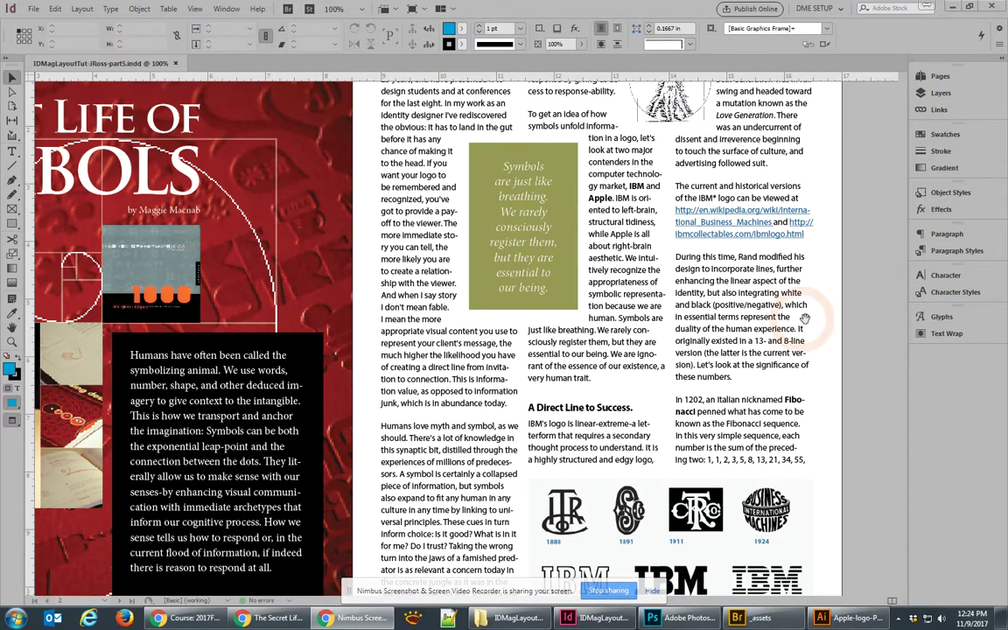
# Scroll past the Symbols spread to the nautilus image and blue bio box, then select the blue bio frame.
pyautogui.scroll(-10, 804, 318)
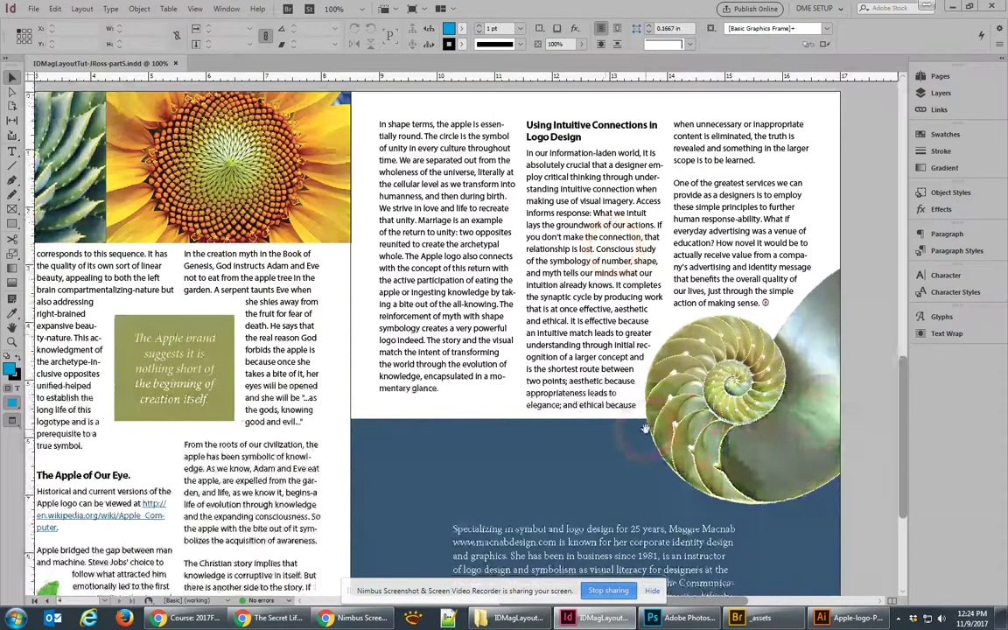
pyautogui.moveTo(643, 428); pyautogui.dragTo(586, 242)
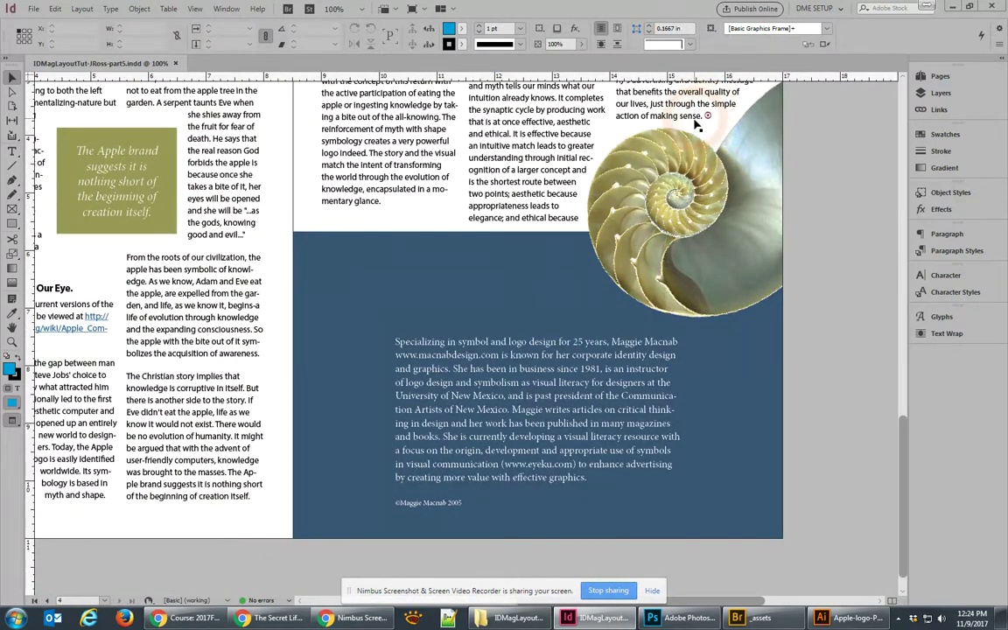
pyautogui.click(339, 229)
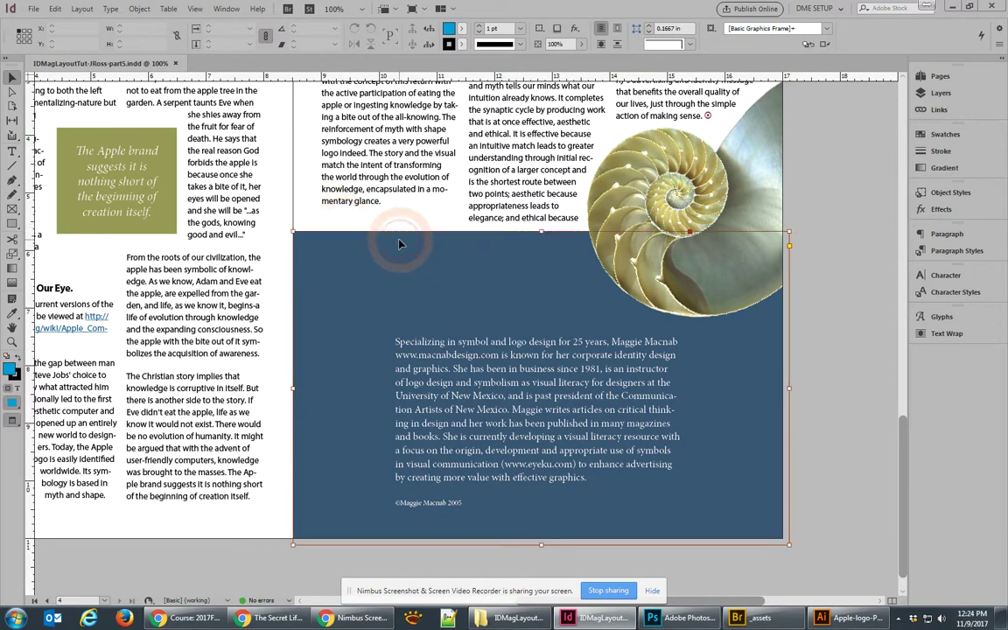
pyautogui.click(378, 235)
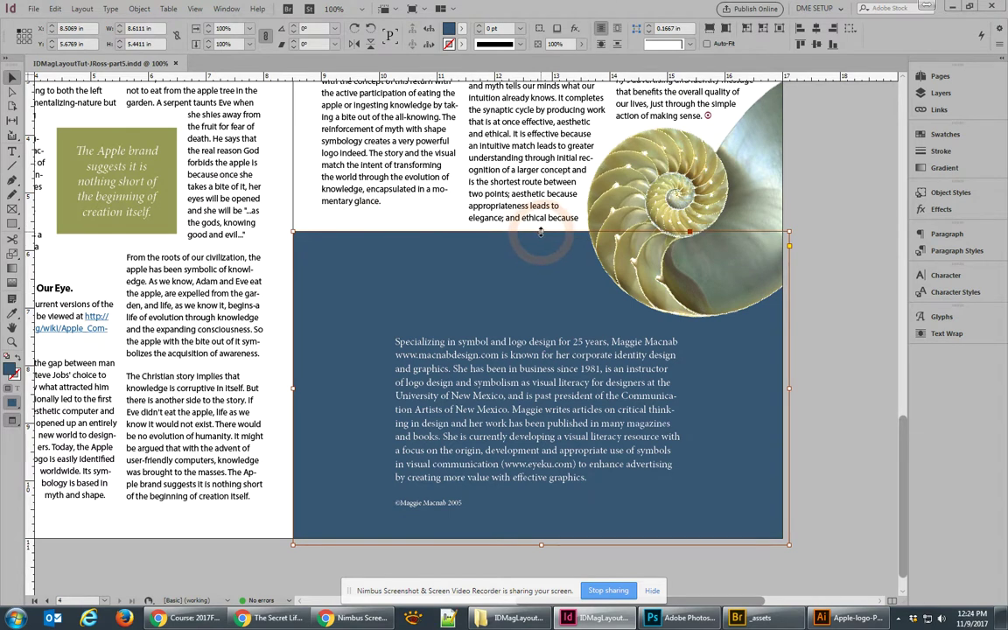
# Drag the blue bio frame's top edge down to 8.6111 × 5.4021 in, then enter the bio text frame.
pyautogui.keyDown('shift'); pyautogui.click(171, 214); pyautogui.keyUp('shift')
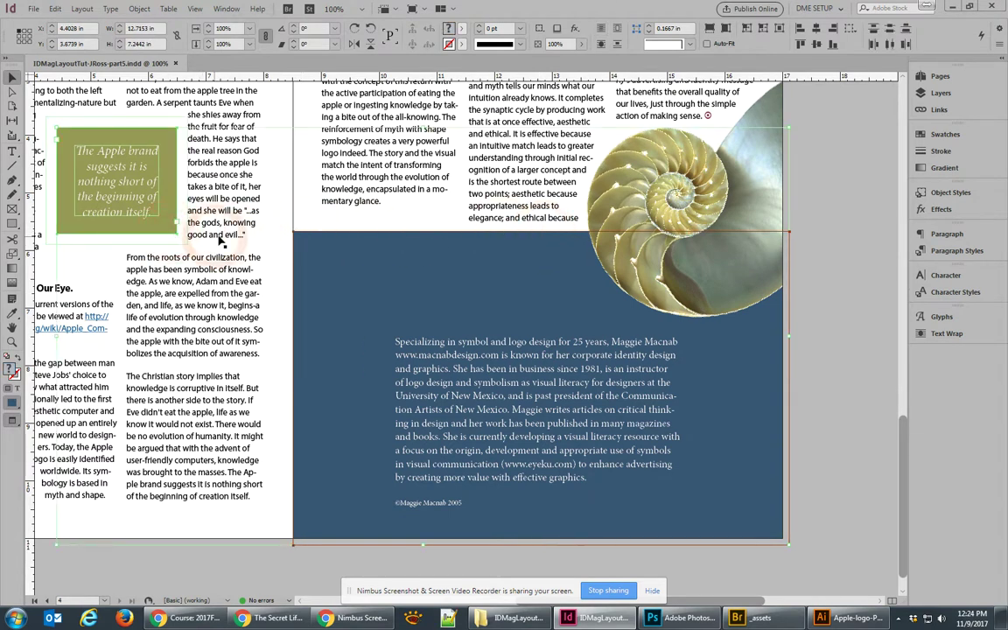
pyautogui.click(537, 247)
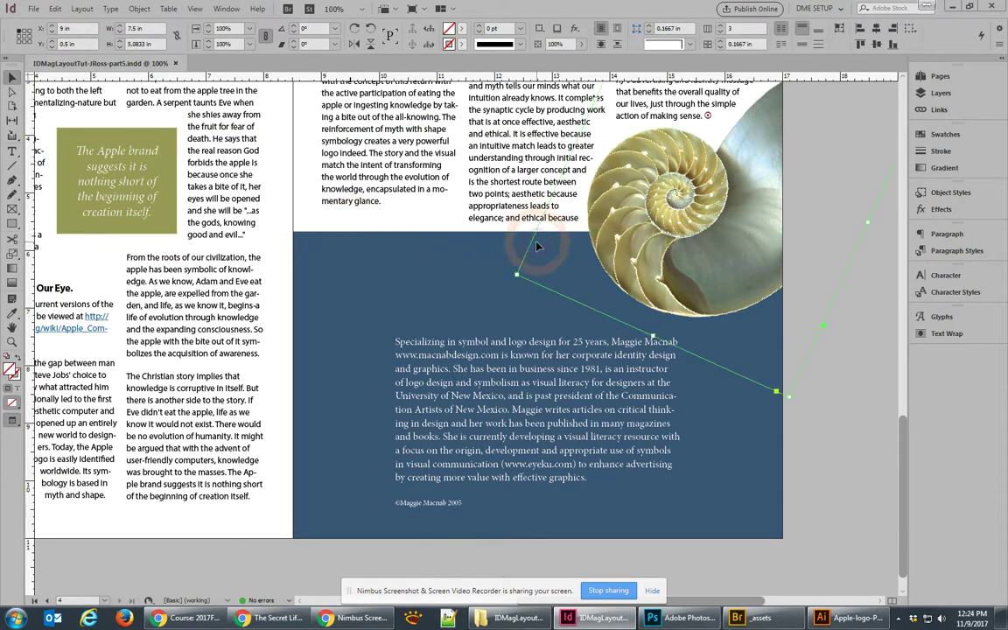
pyautogui.click(337, 259)
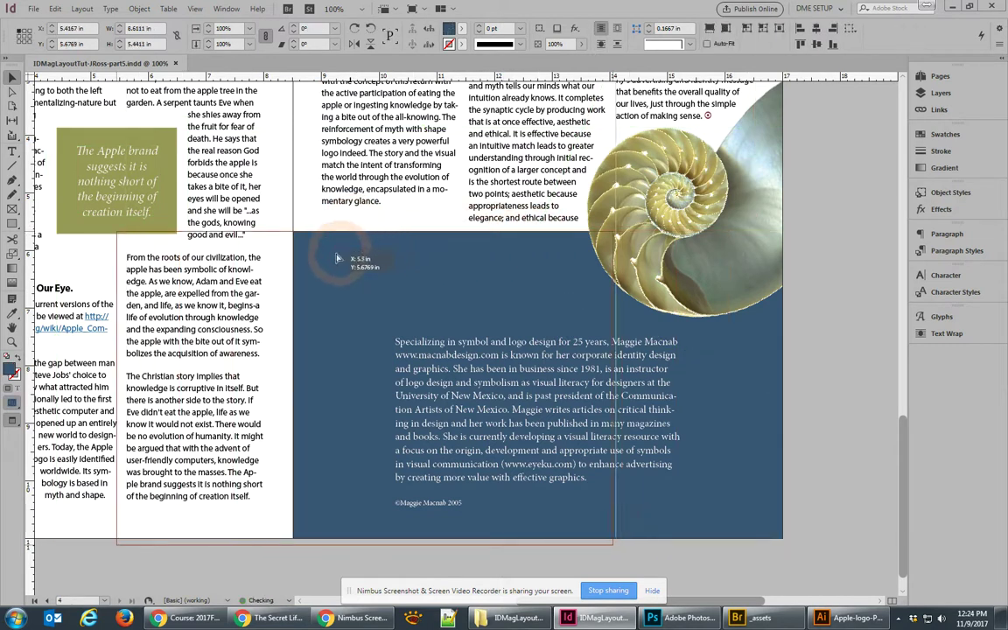
pyautogui.moveTo(337, 258); pyautogui.dragTo(372, 229)
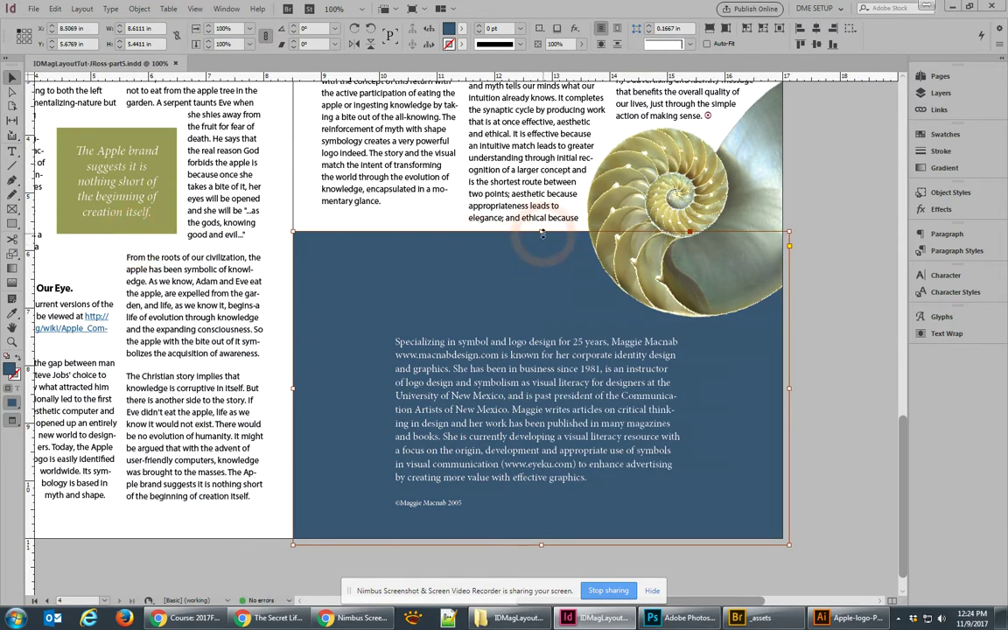
pyautogui.moveTo(541, 232); pyautogui.dragTo(164, 235)
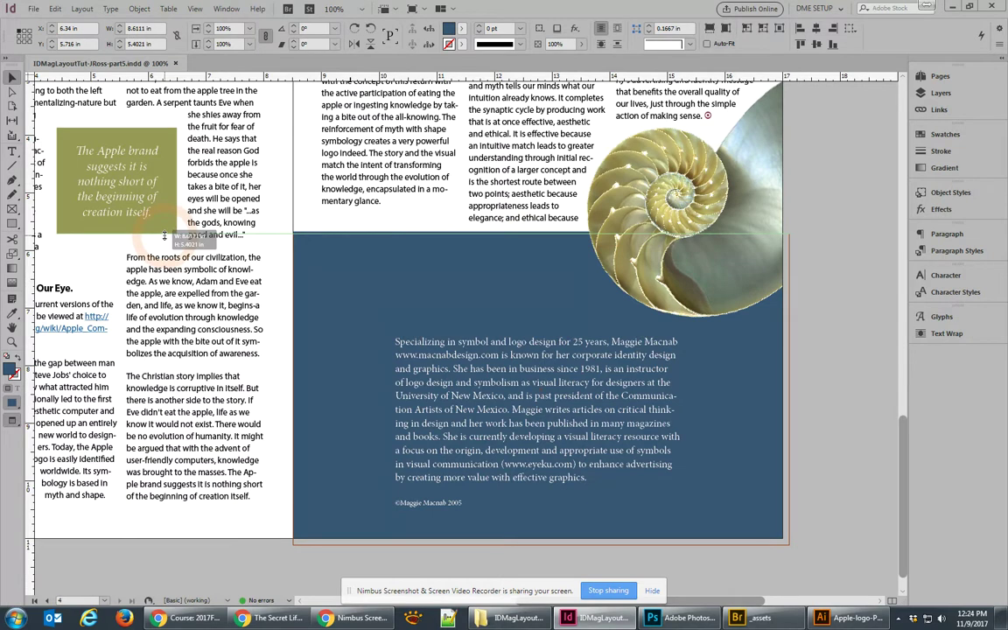
pyautogui.moveTo(164, 235); pyautogui.dragTo(157, 230)
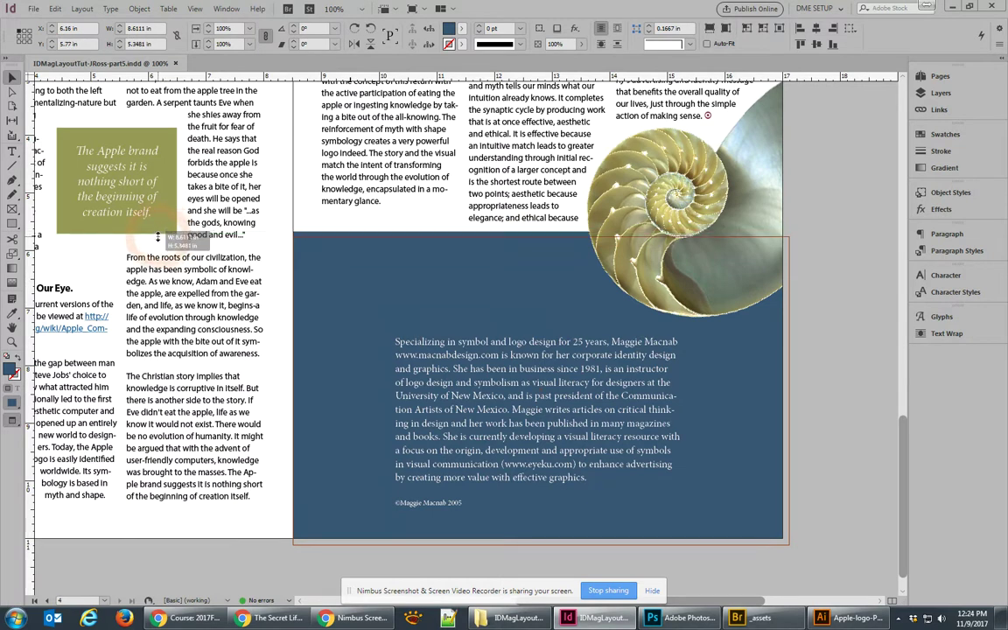
pyautogui.moveTo(157, 230); pyautogui.dragTo(385, 232)
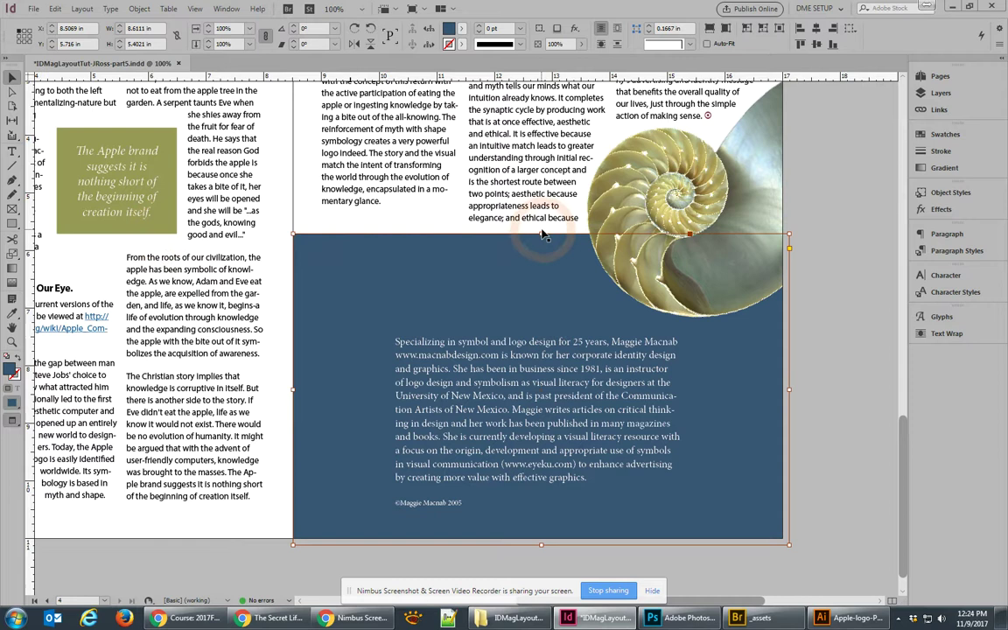
pyautogui.click(579, 427)
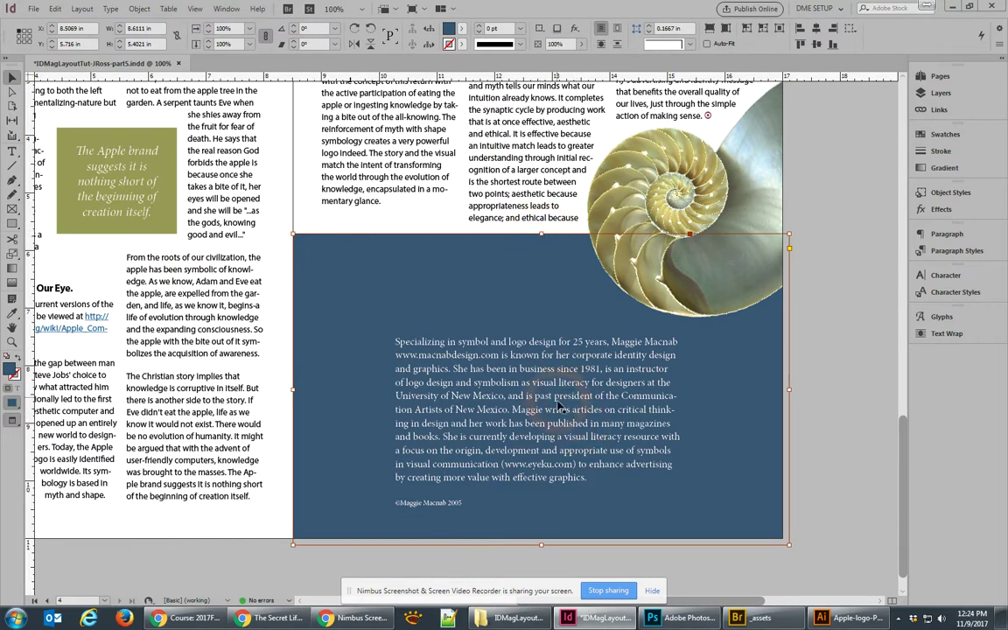
pyautogui.doubleClick(560, 411)
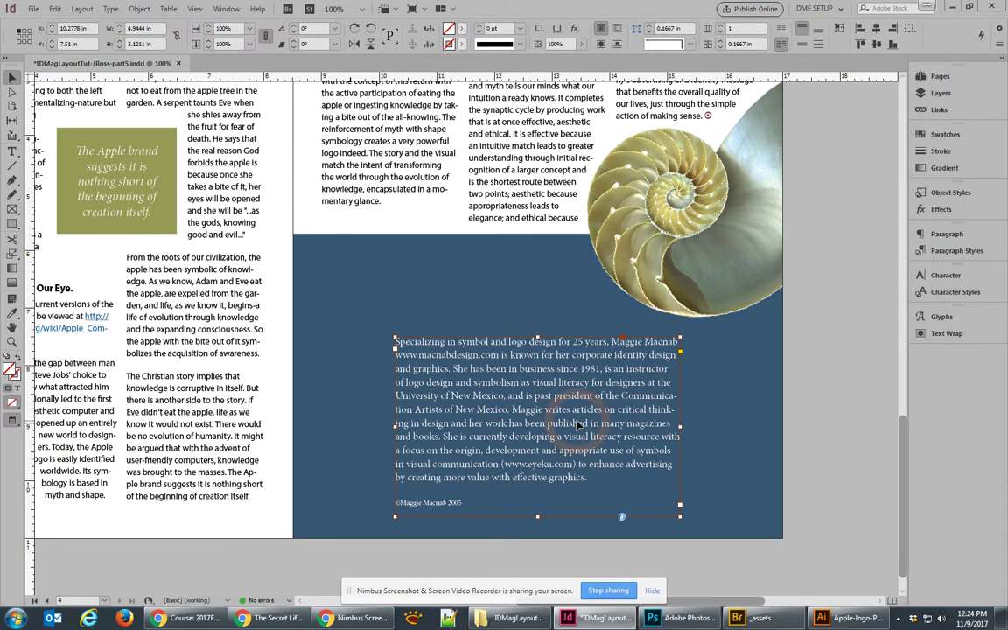
# Pan to The Apple of Our Eye column and put the cursor in its Wikipedia link.
pyautogui.moveTo(288, 162); pyautogui.dragTo(455, 405)
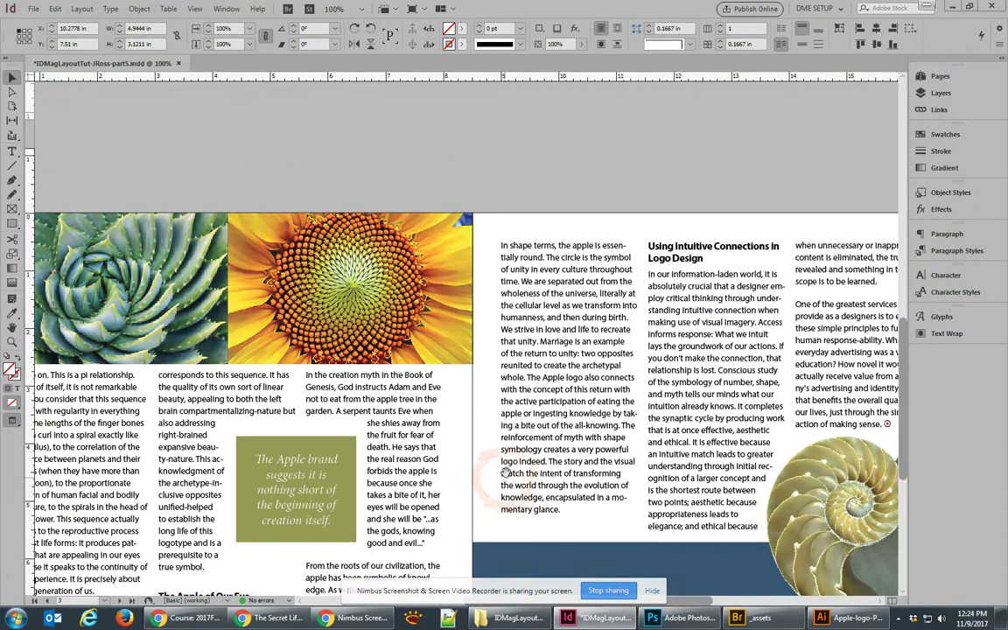
pyautogui.moveTo(262, 412); pyautogui.dragTo(600, 155)
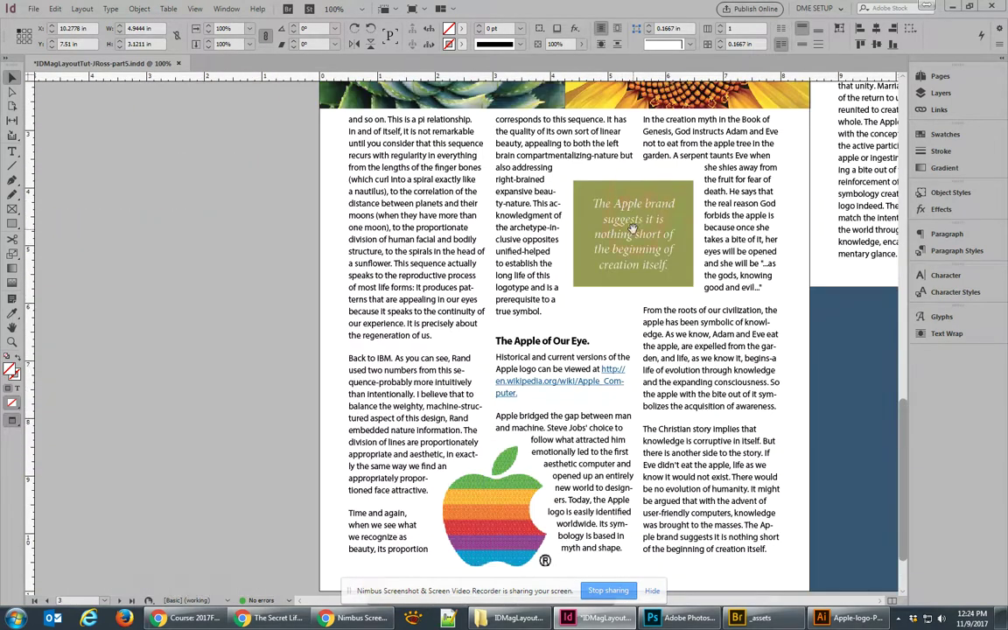
pyautogui.moveTo(618, 201); pyautogui.dragTo(578, 399)
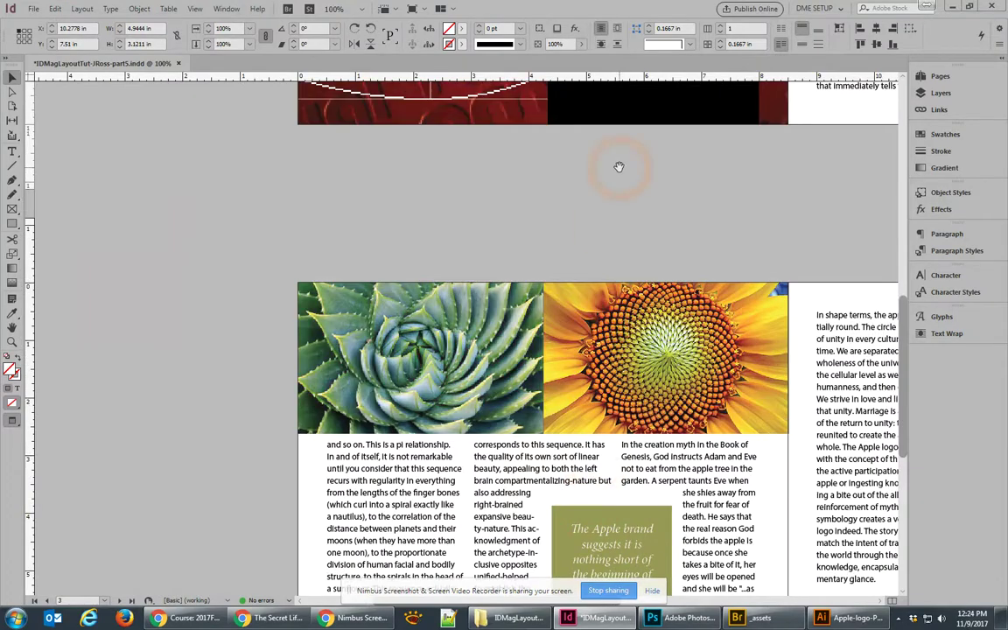
pyautogui.moveTo(618, 165); pyautogui.dragTo(257, 527)
pyautogui.moveTo(492, 527); pyautogui.dragTo(583, 178)
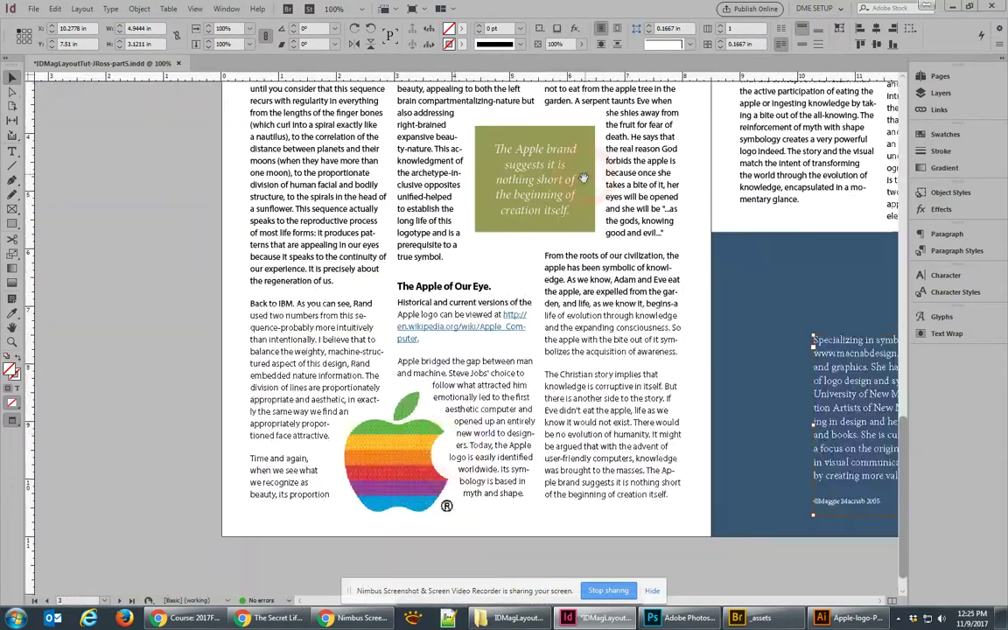
pyautogui.click(409, 343)
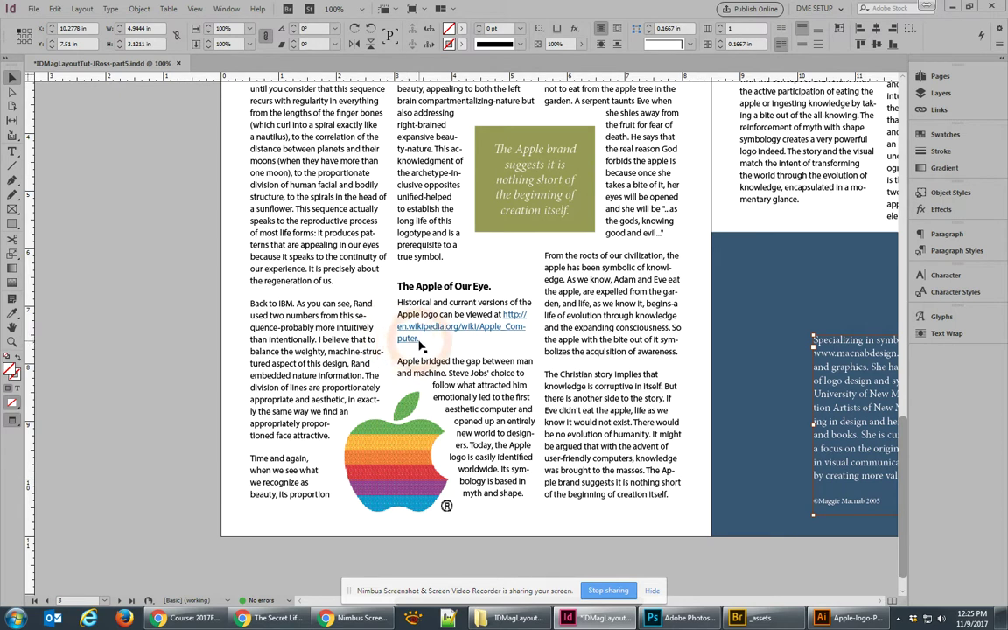
pyautogui.doubleClick(419, 344)
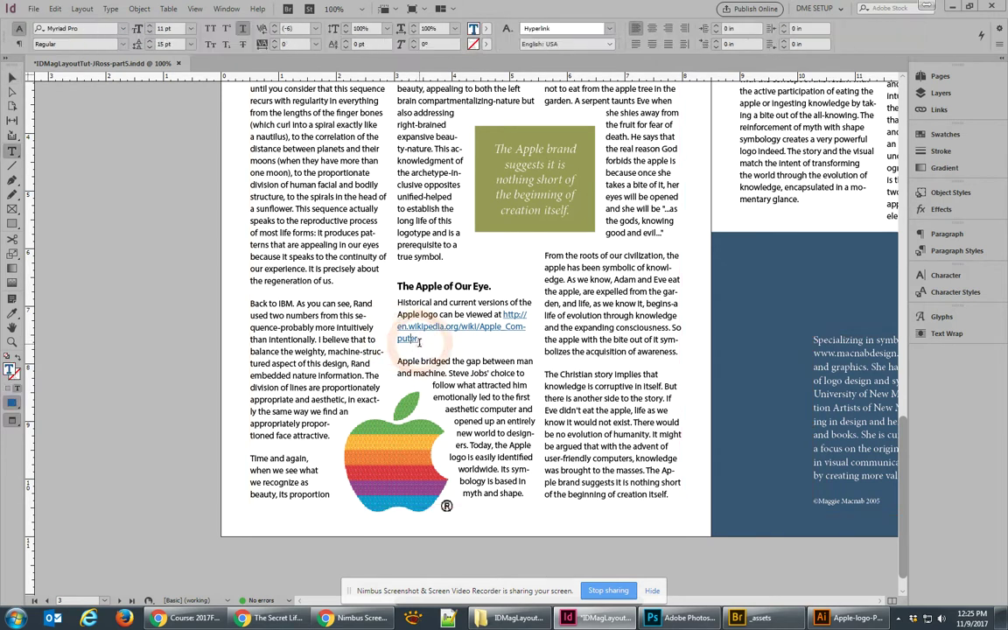
# Select the whole Wikipedia link text and set its tracking to -25.
pyautogui.moveTo(419, 340); pyautogui.dragTo(503, 314)
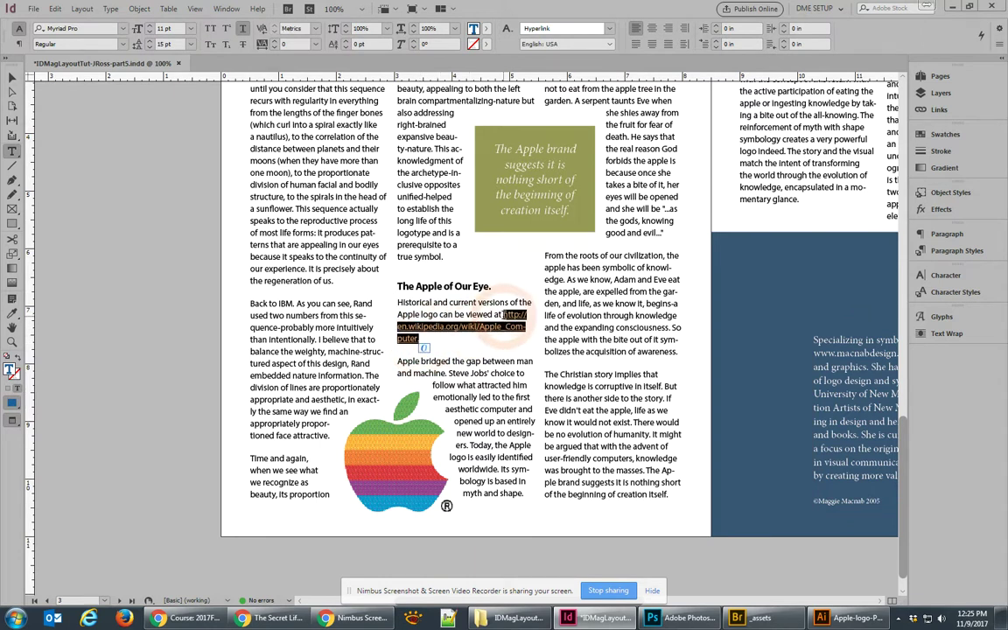
pyautogui.click(318, 45)
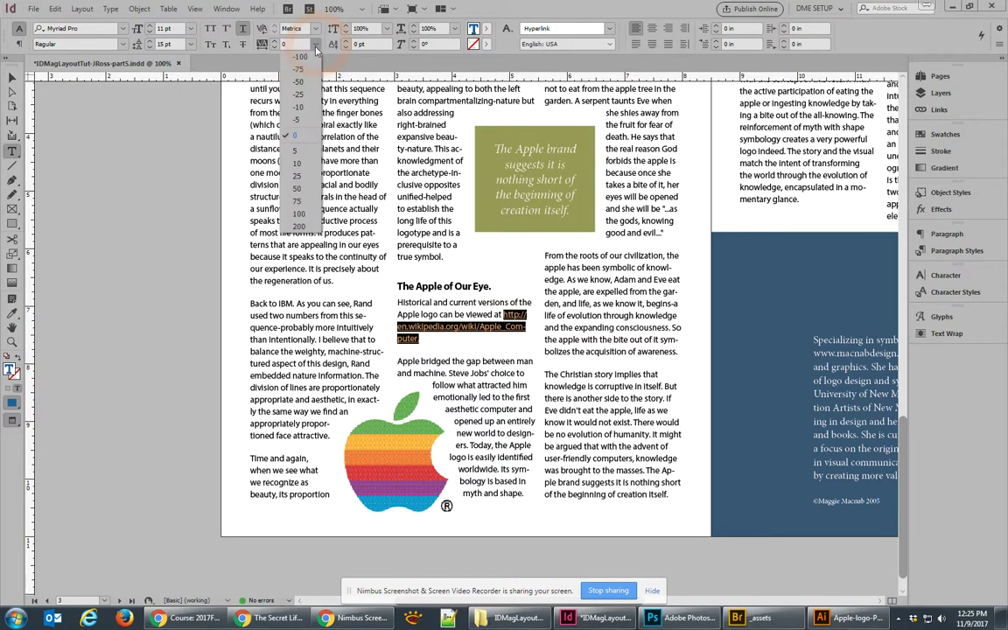
pyautogui.click(299, 95)
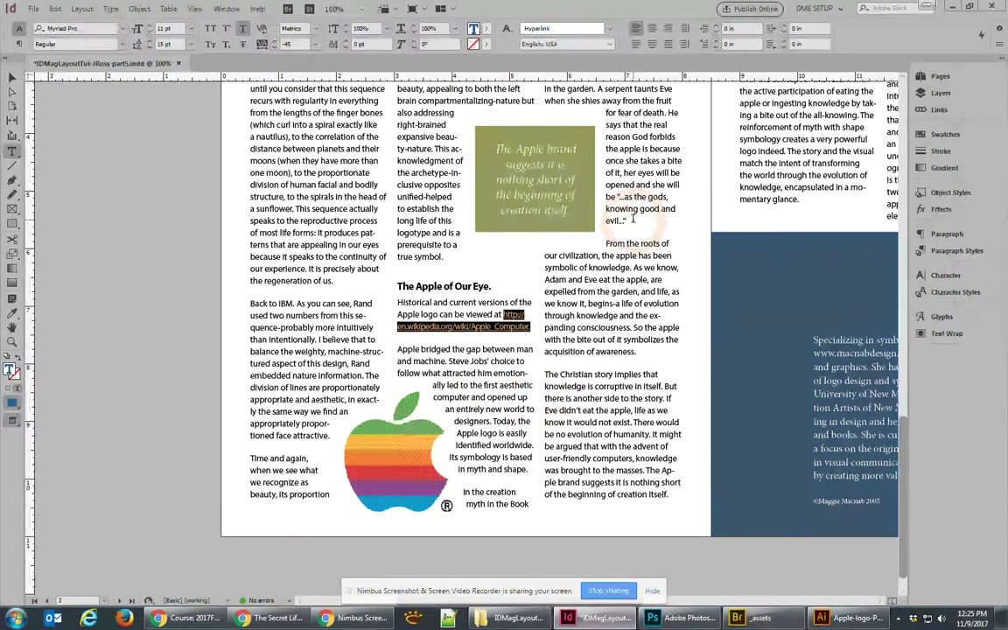
pyautogui.click(632, 220)
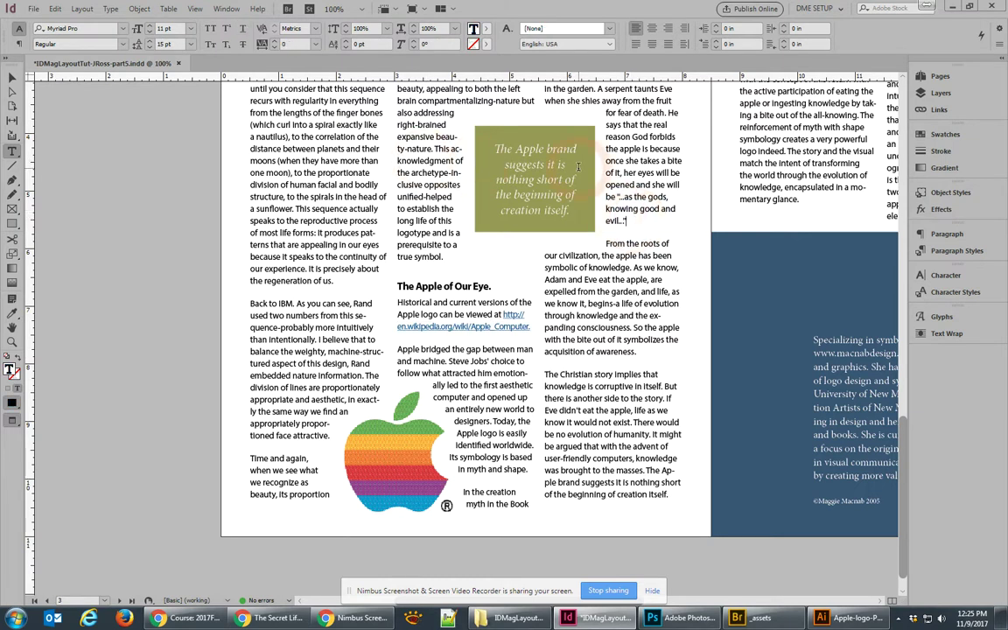
# Nudge the olive Apple brand pull quote down to Y 4.0639 in so the text rewraps.
pyautogui.click(12, 77)
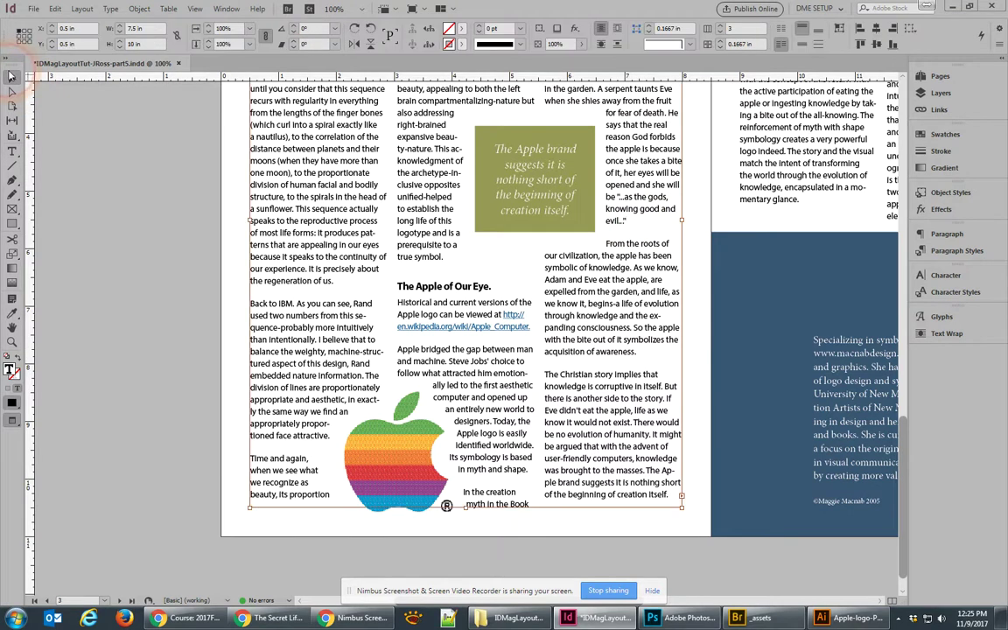
pyautogui.click(548, 233)
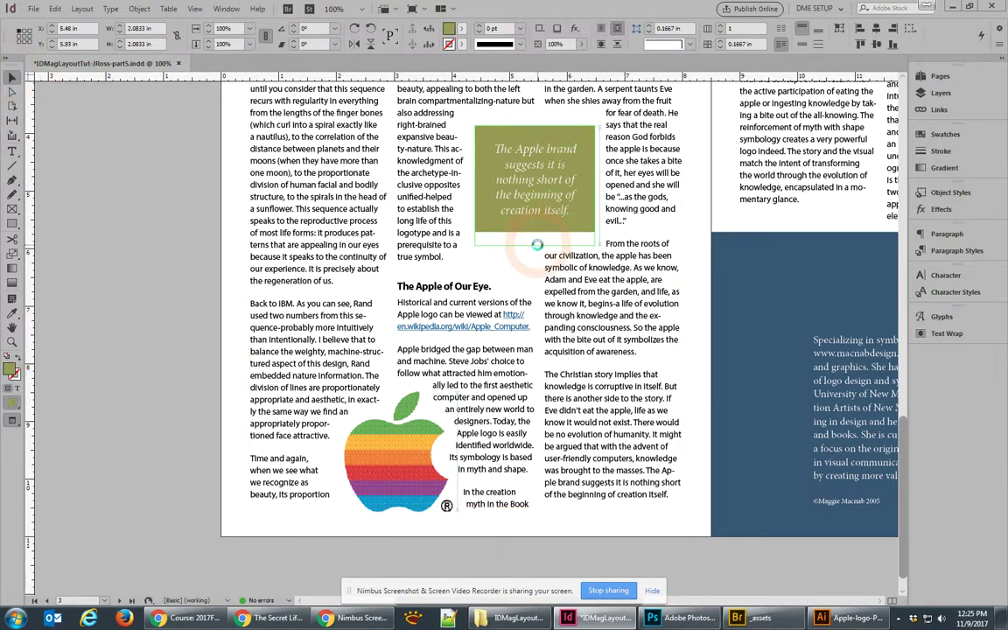
pyautogui.hotkey('shift', 'Down')
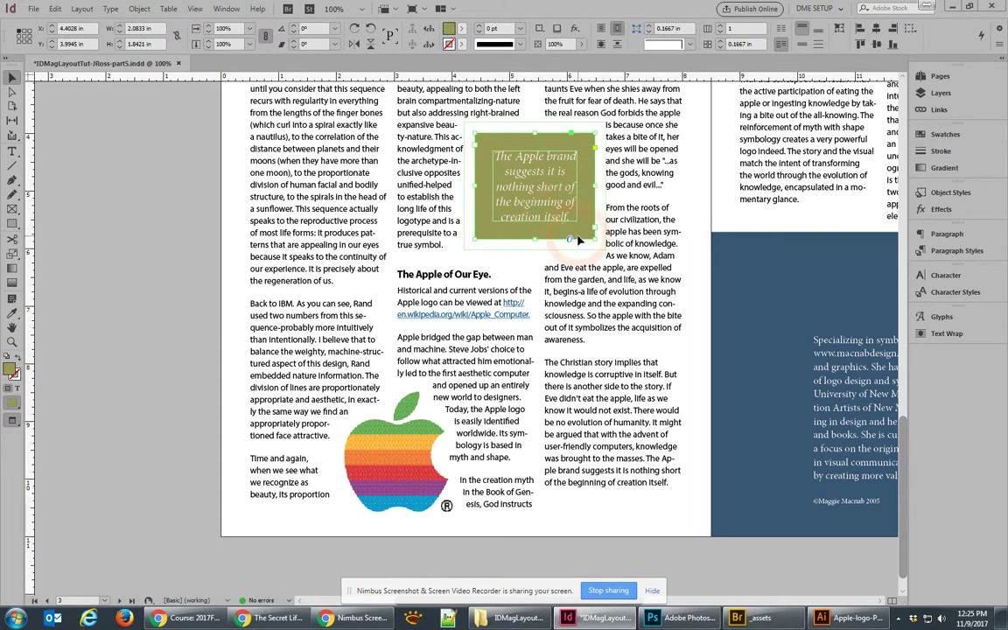
pyautogui.press('Down')
pyautogui.press('Down')
pyautogui.press('Down')
pyautogui.press('Down')
pyautogui.press('Down')
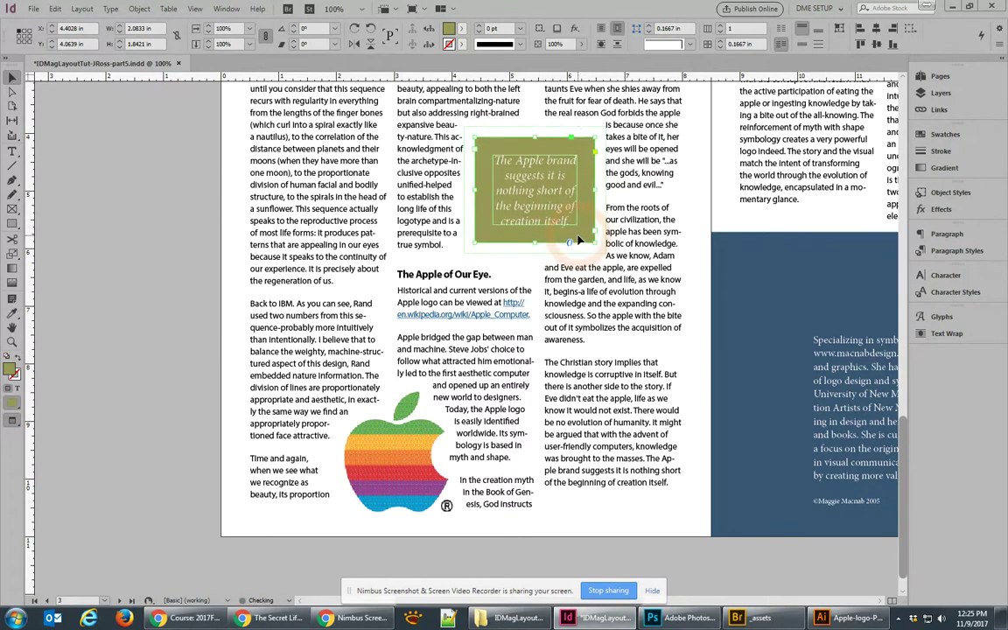
pyautogui.click(699, 213)
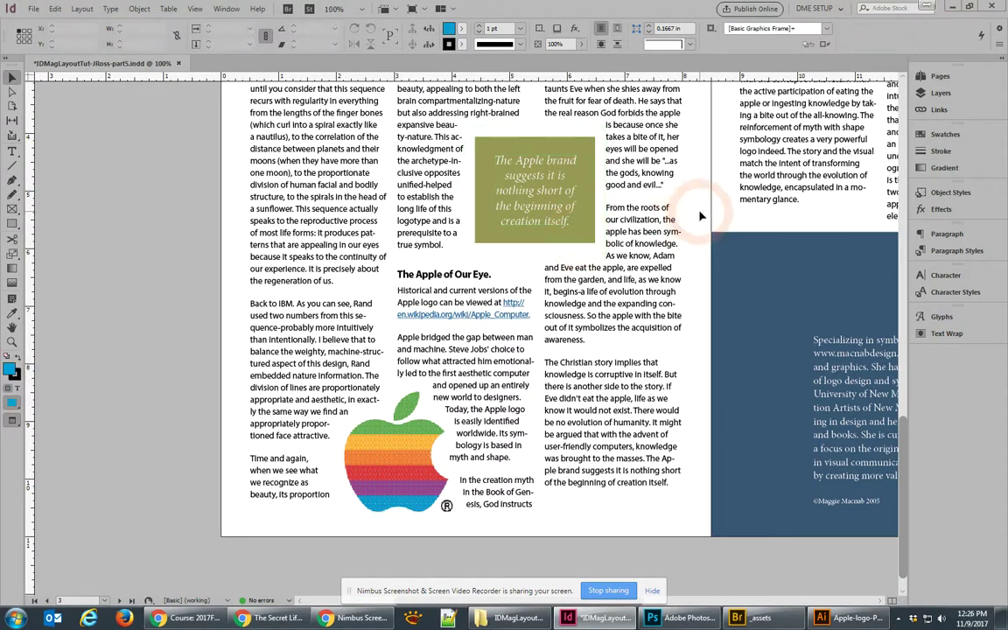
pyautogui.moveTo(700, 213); pyautogui.dragTo(648, 294)
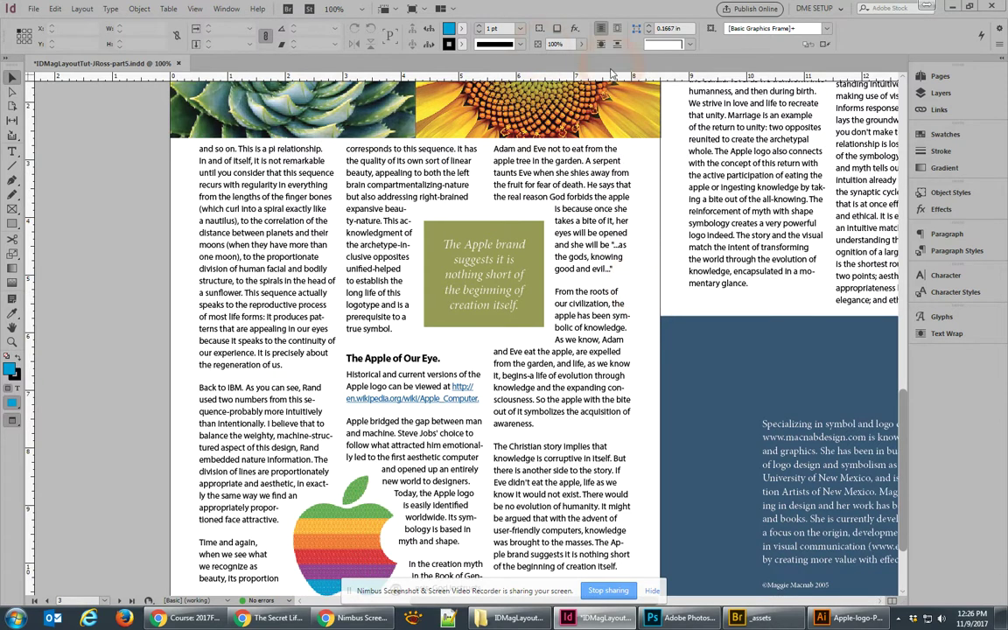
# Stretch the sunflower photo to its frame's right edge, giving 4.2431 × 2.7798 in.
pyautogui.scroll(5, 669, 153)
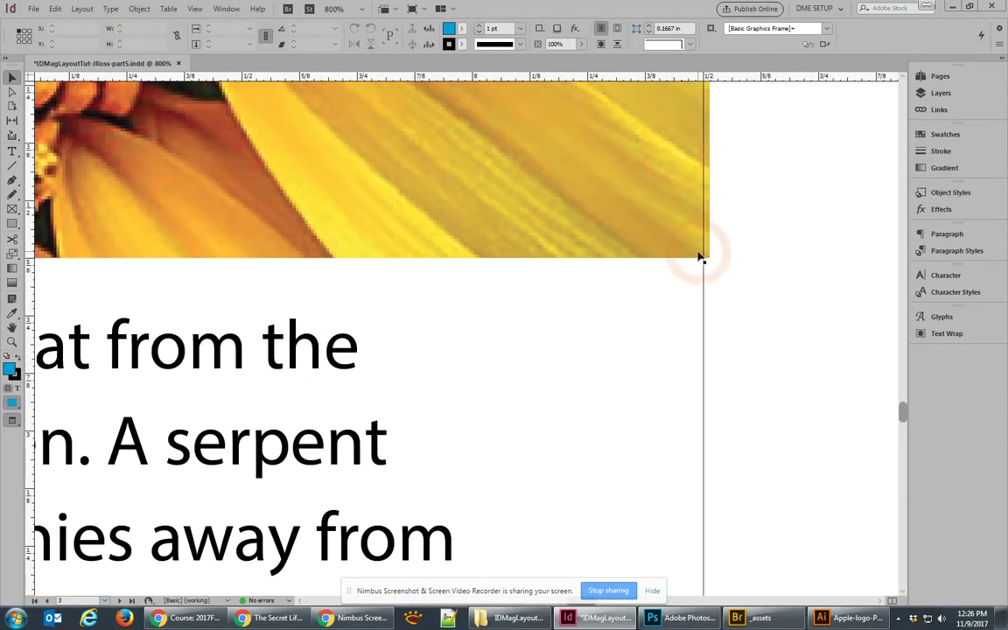
pyautogui.click(696, 253)
pyautogui.moveTo(691, 247); pyautogui.dragTo(686, 247)
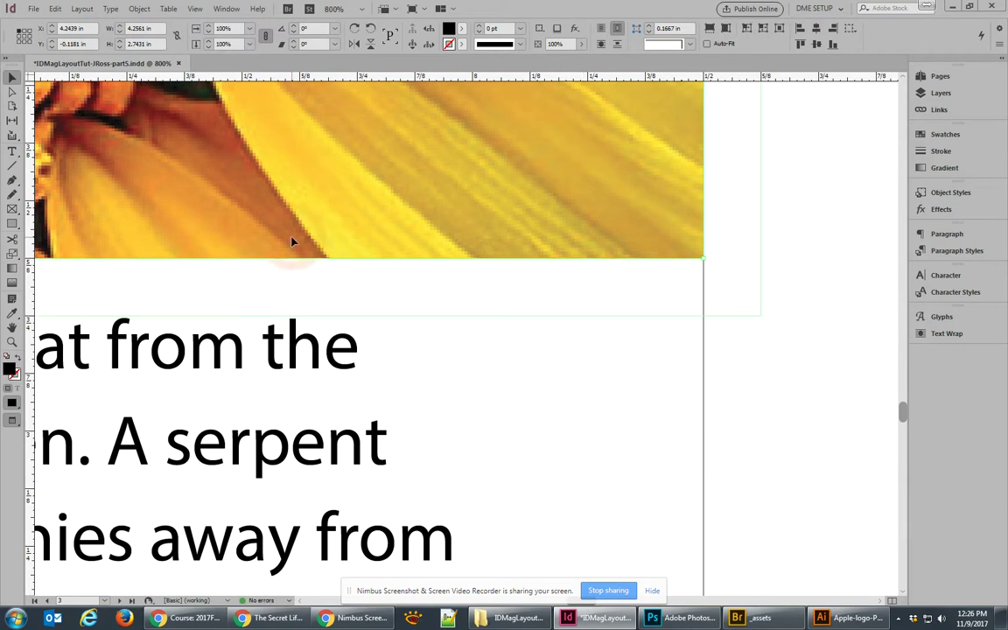
pyautogui.moveTo(412, 202); pyautogui.dragTo(425, 203)
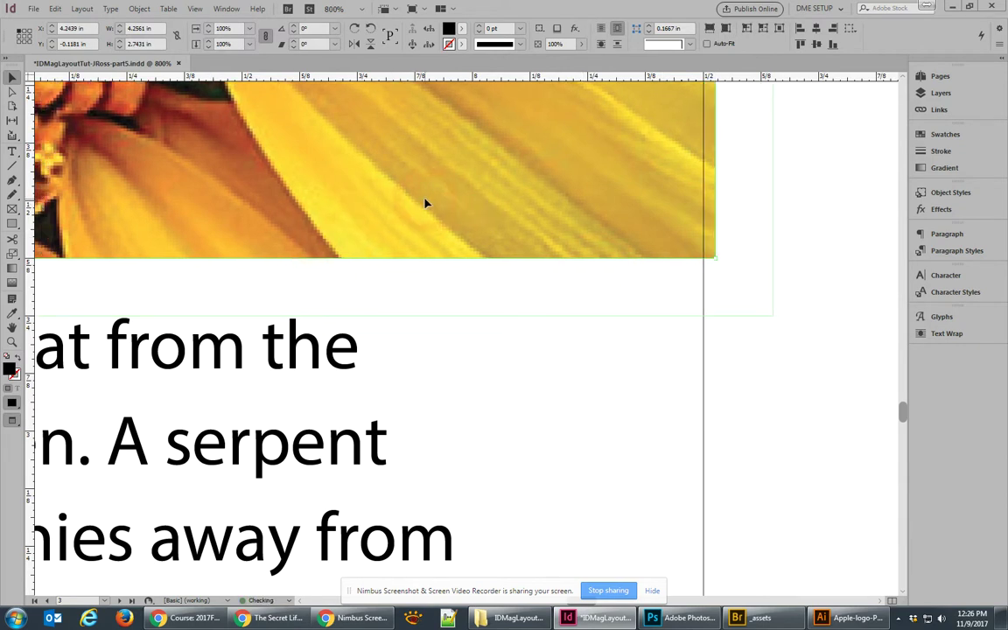
pyautogui.click(622, 176)
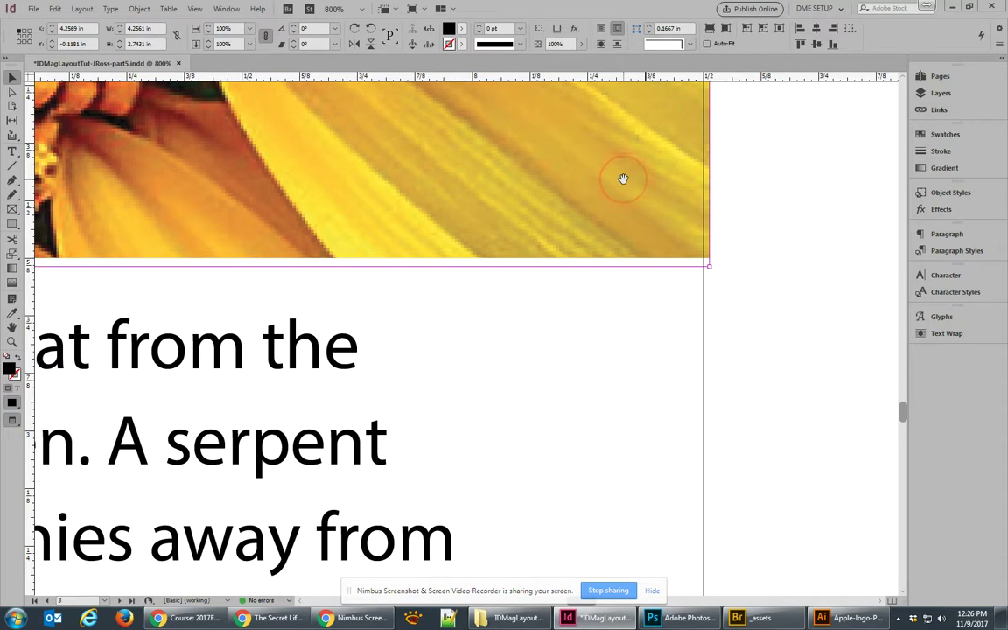
pyautogui.moveTo(639, 162); pyautogui.dragTo(605, 409)
pyautogui.moveTo(646, 198); pyautogui.dragTo(668, 210)
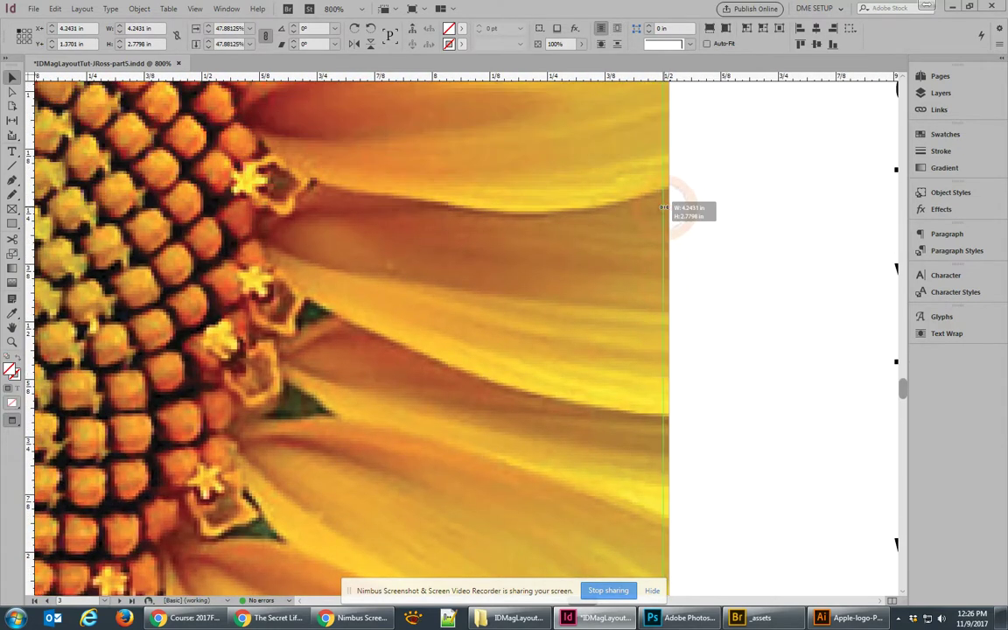
pyautogui.hotkey('ctrl', '-')
pyautogui.hotkey('ctrl', '-')
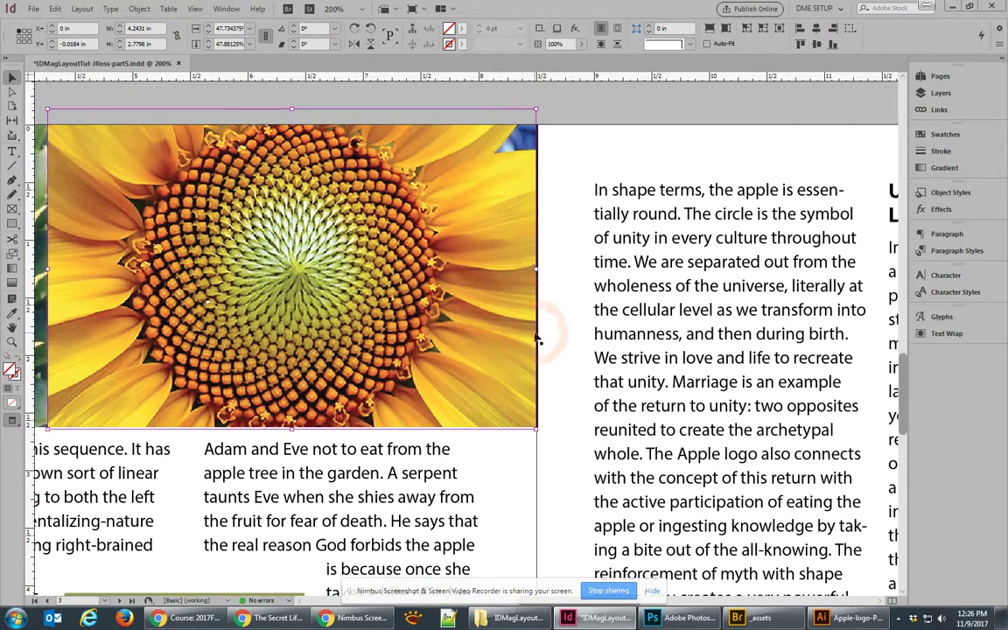
# Check the sunflower frame's colours in Swatches, then view the full spread at 100%.
pyautogui.click(534, 334)
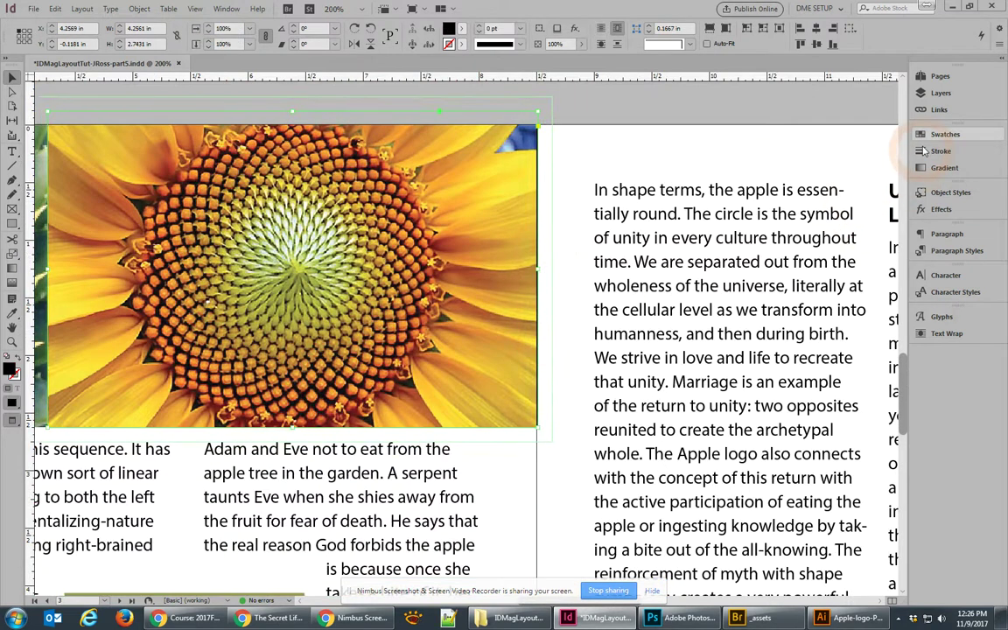
pyautogui.click(946, 136)
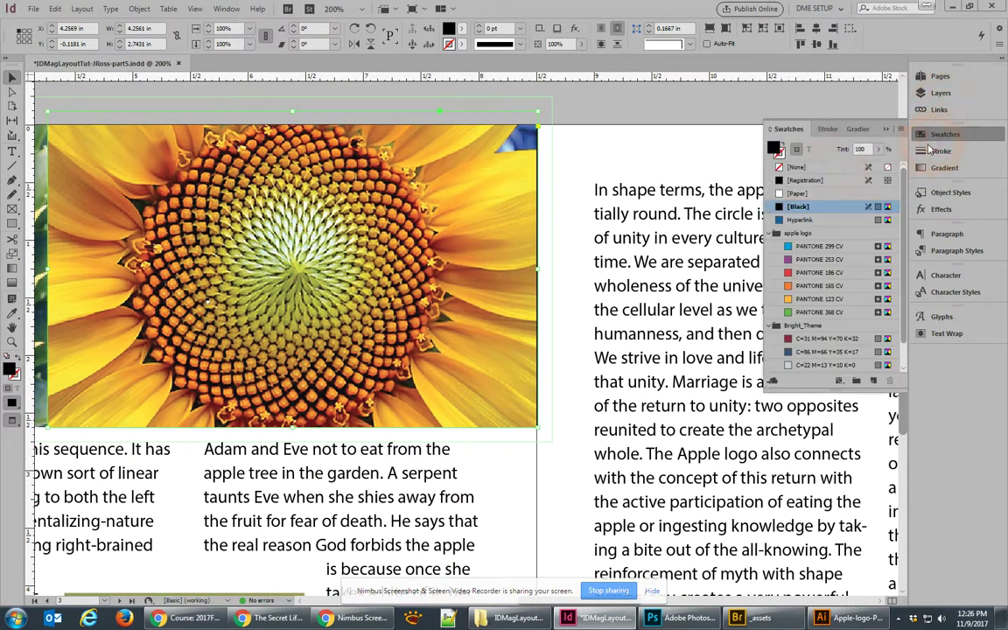
pyautogui.click(629, 131)
pyautogui.click(560, 162)
pyautogui.click(473, 215)
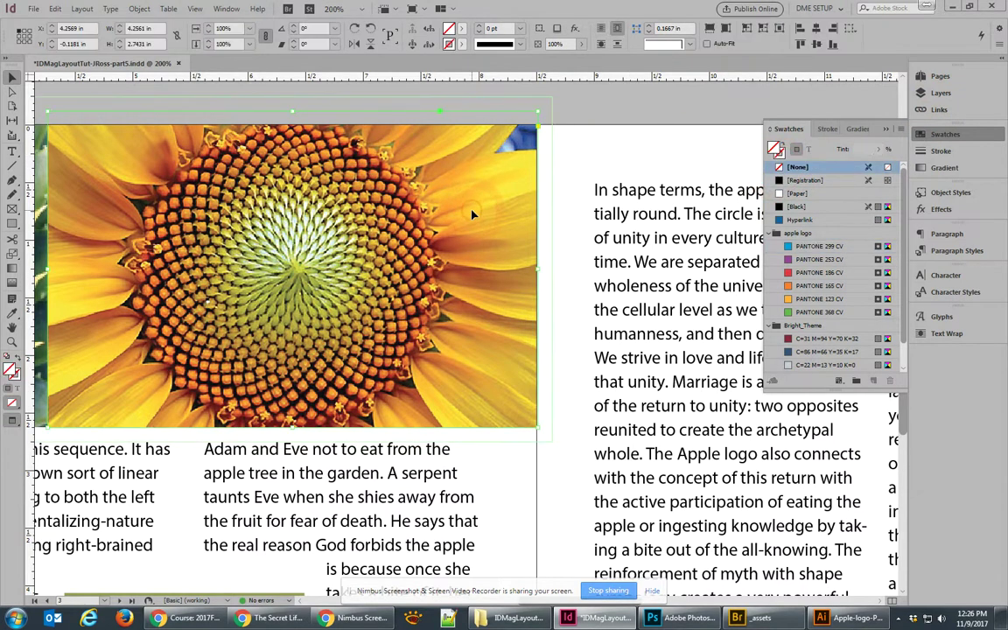
pyautogui.hotkey('ctrl', '1')
pyautogui.click(409, 181)
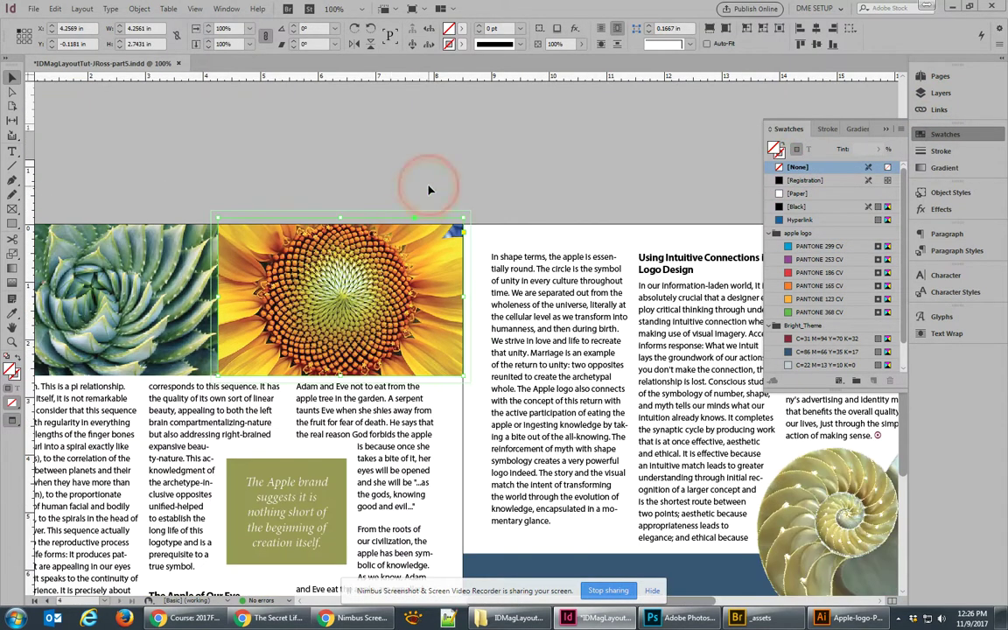
pyautogui.moveTo(413, 464); pyautogui.dragTo(540, 228)
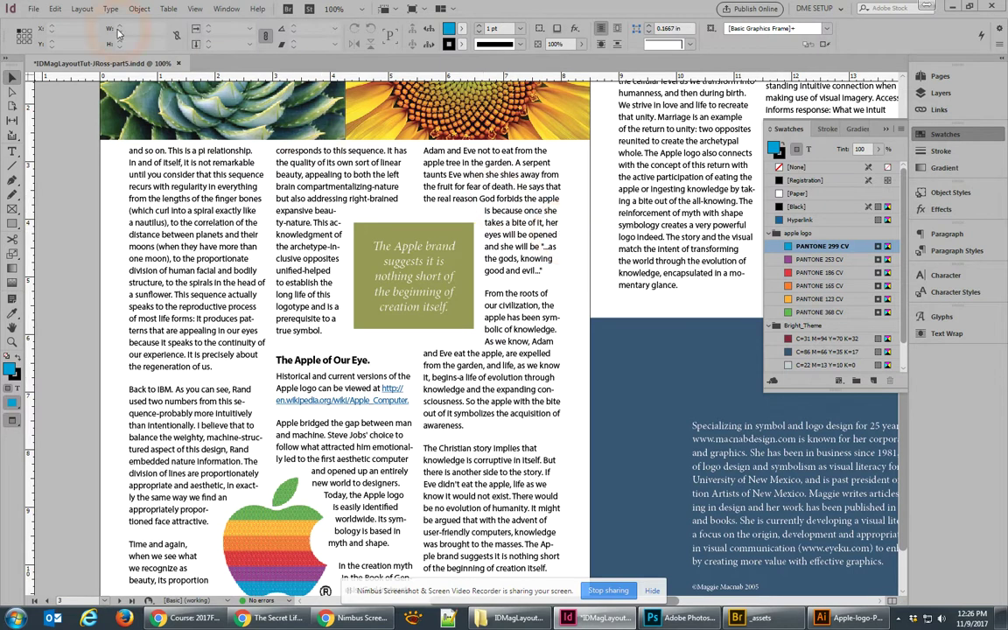
pyautogui.click(35, 9)
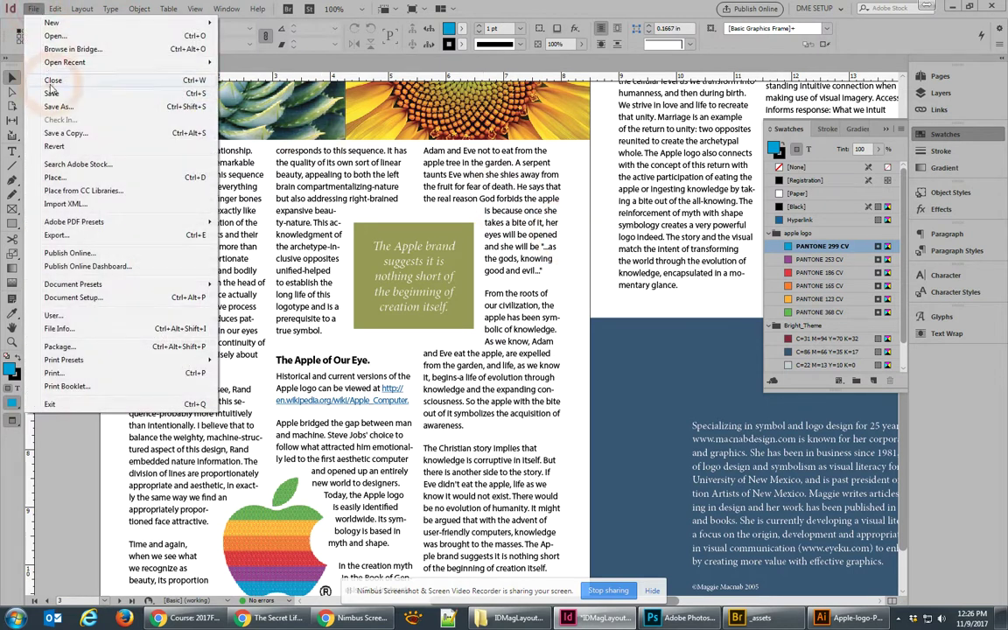
# Save the article and open the Package summary showing 7 fonts, 10 links, 7 RGB images.
pyautogui.click(56, 93)
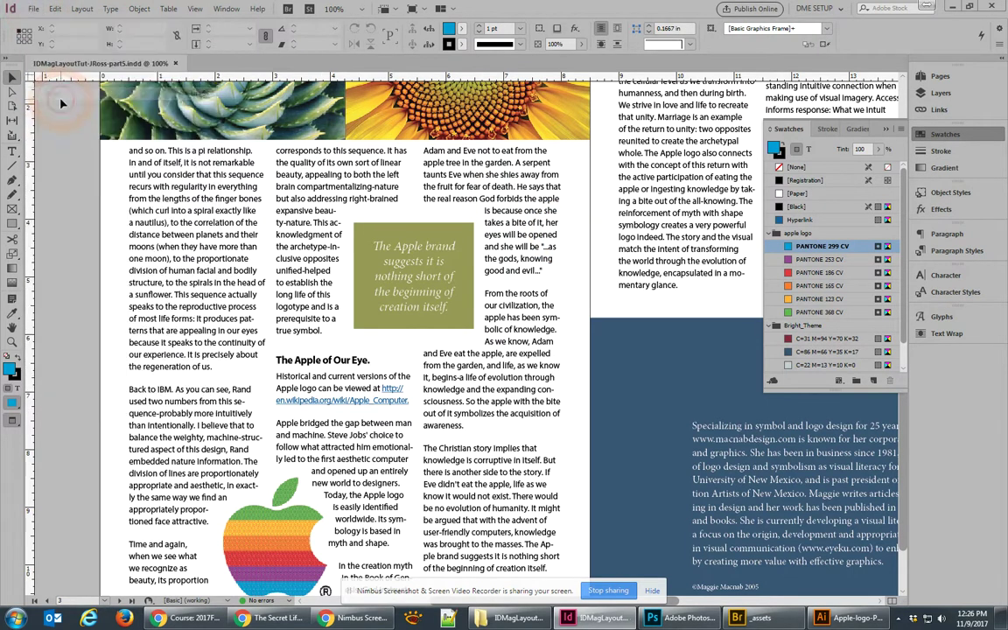
pyautogui.click(35, 10)
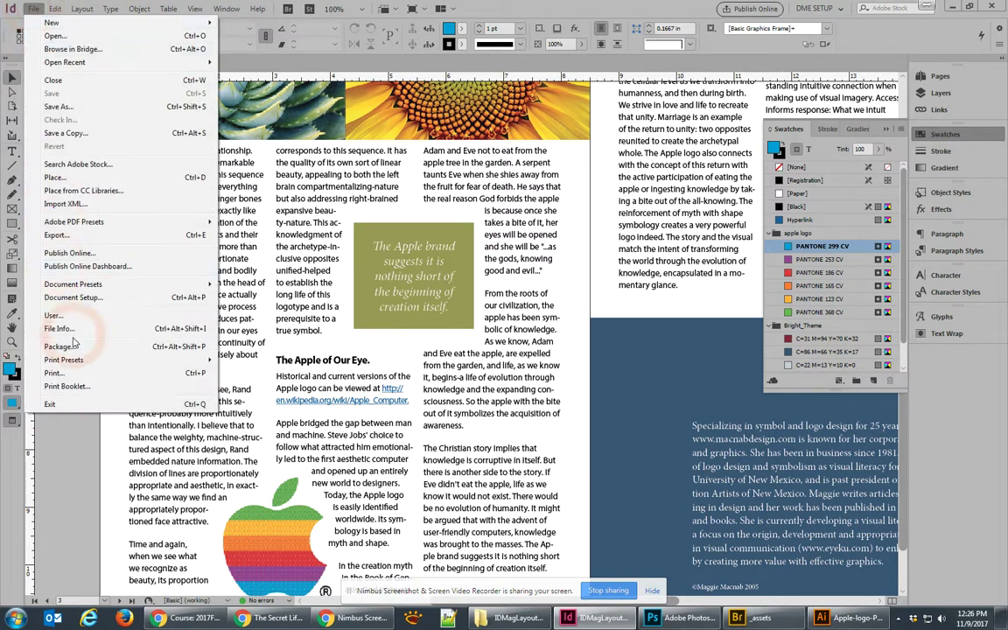
pyautogui.click(59, 346)
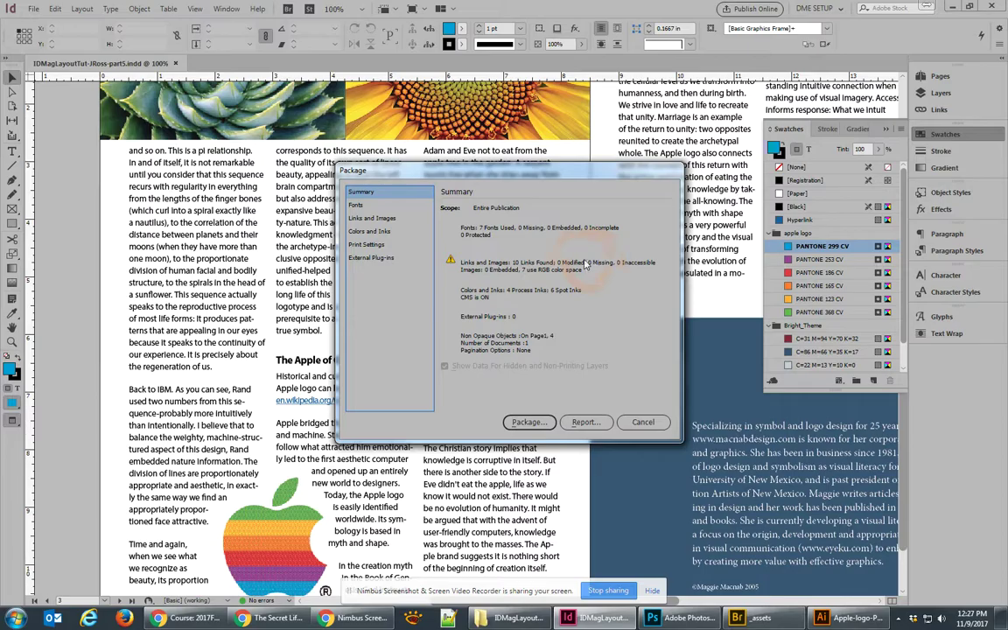
# Review the printing instructions, keeping Instructions.txt with the contact, company and e-mail fields filled.
pyautogui.click(527, 421)
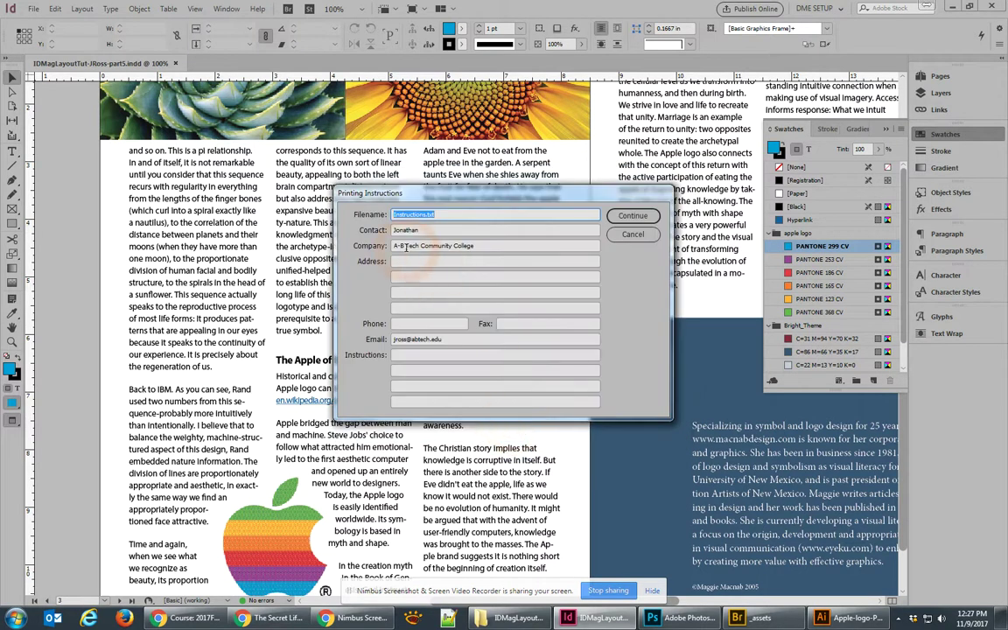
pyautogui.click(435, 219)
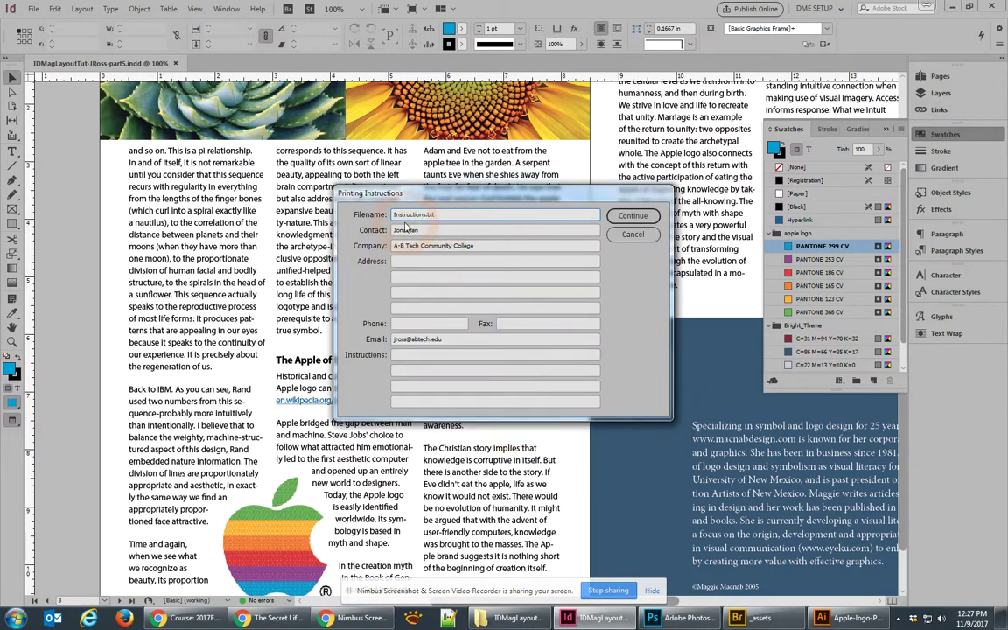
pyautogui.click(427, 229)
pyautogui.doubleClick(428, 230)
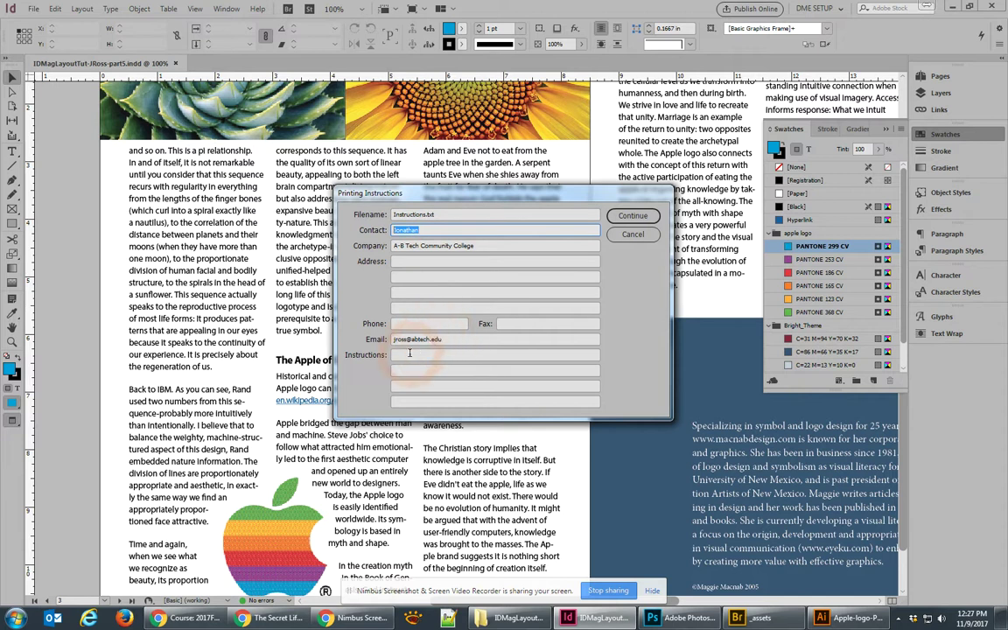
pyautogui.click(408, 354)
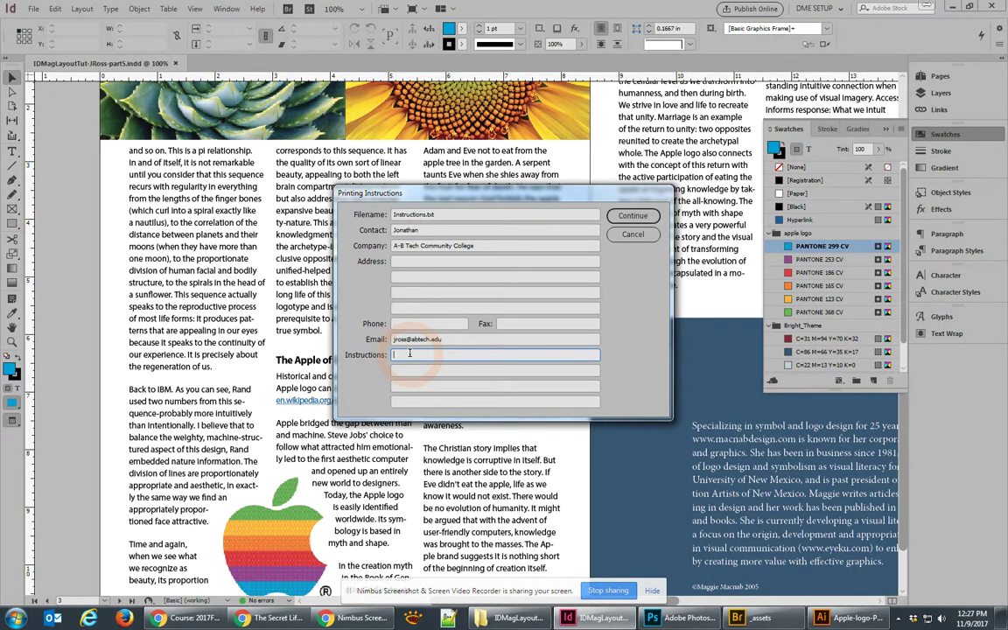
# Package into IDMagLayoutTuts with 'part5' removed from the folder name, accepting the font warning.
pyautogui.click(632, 215)
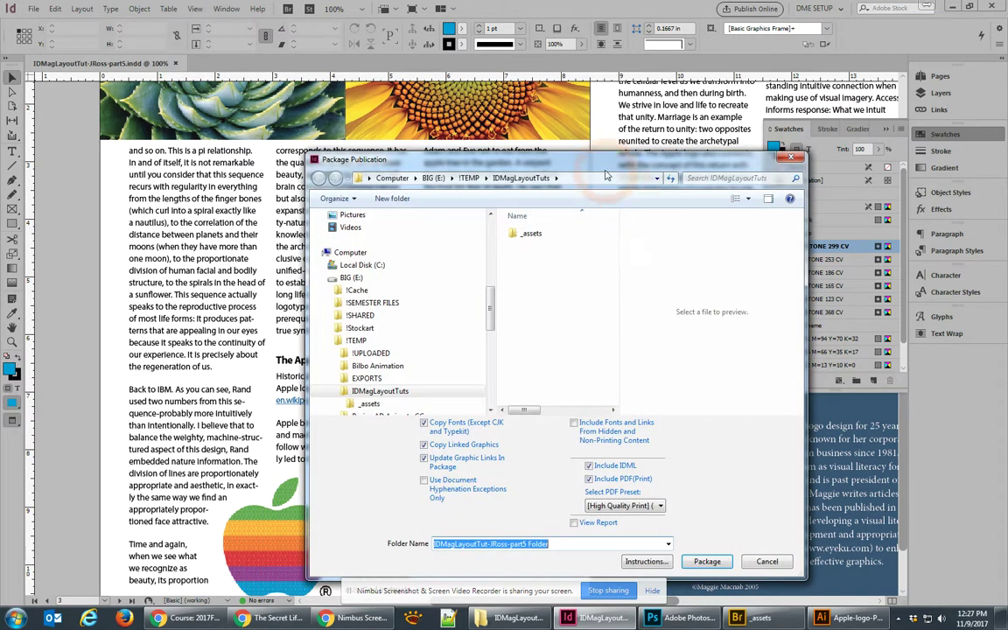
pyautogui.moveTo(556, 163); pyautogui.dragTo(403, 136)
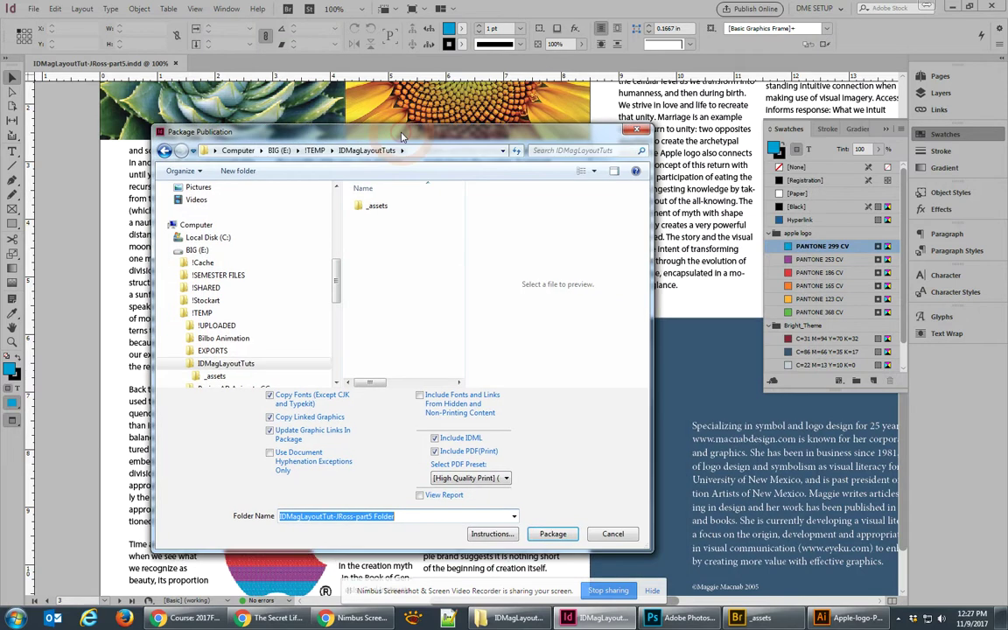
pyautogui.doubleClick(359, 516)
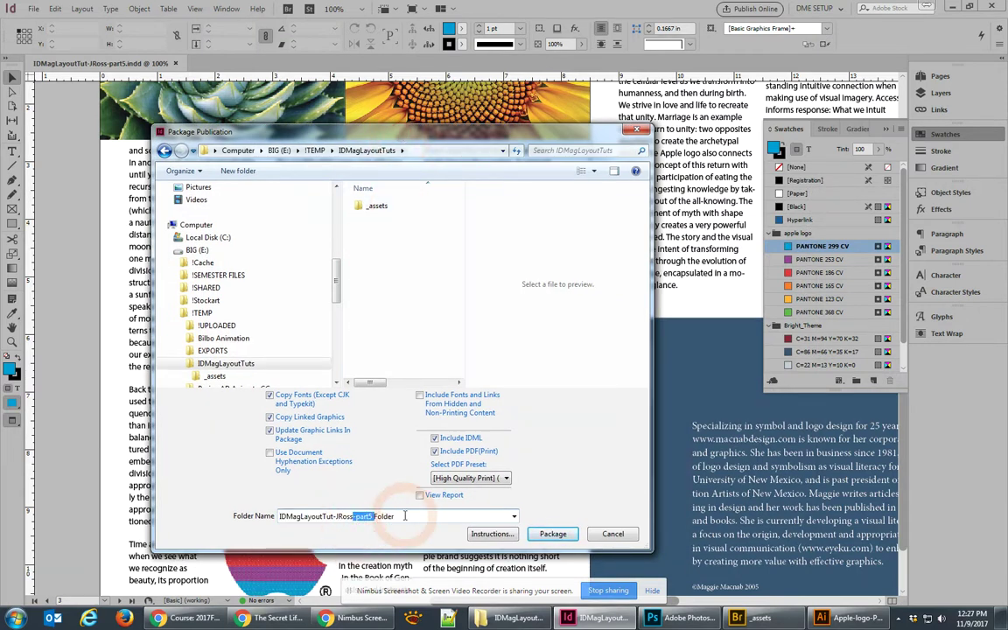
pyautogui.press('Return')
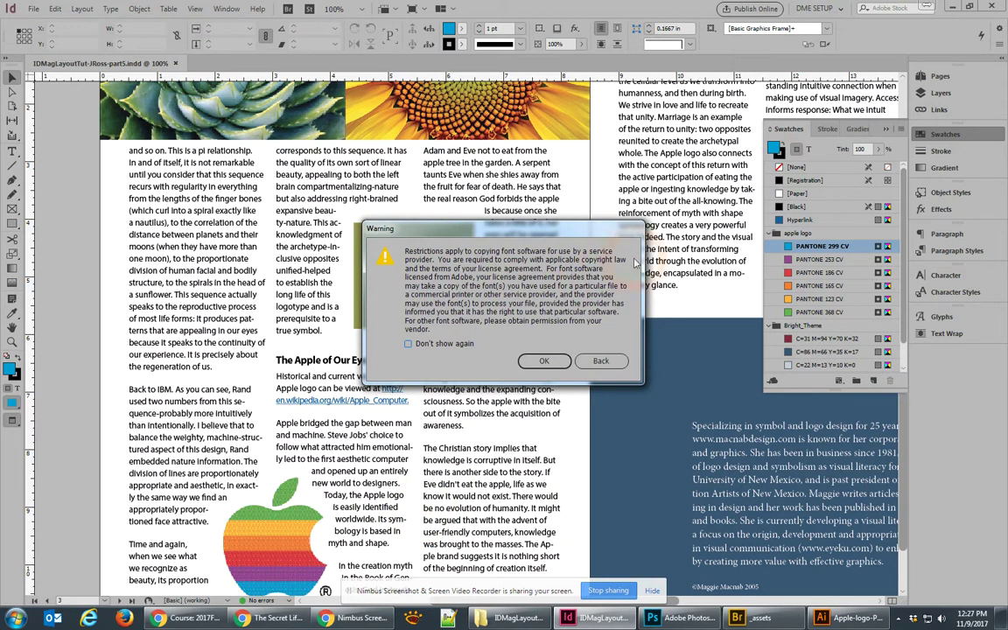
pyautogui.click(543, 362)
pyautogui.click(541, 362)
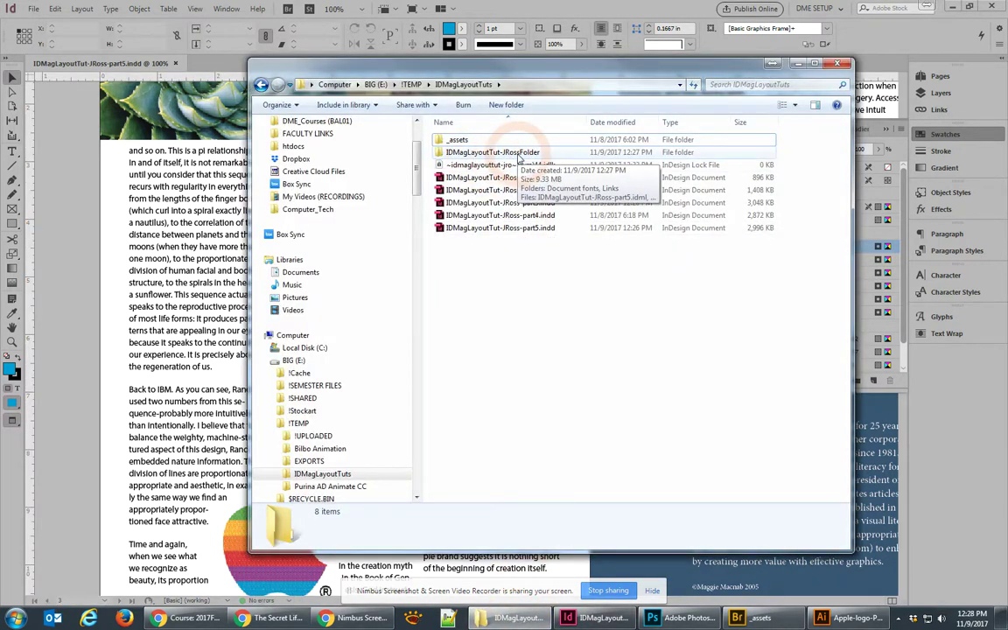
# Open the IDMagLayoutTut-JRossFolder package and inspect its IDML, InDesign and PDF files.
pyautogui.doubleClick(518, 155)
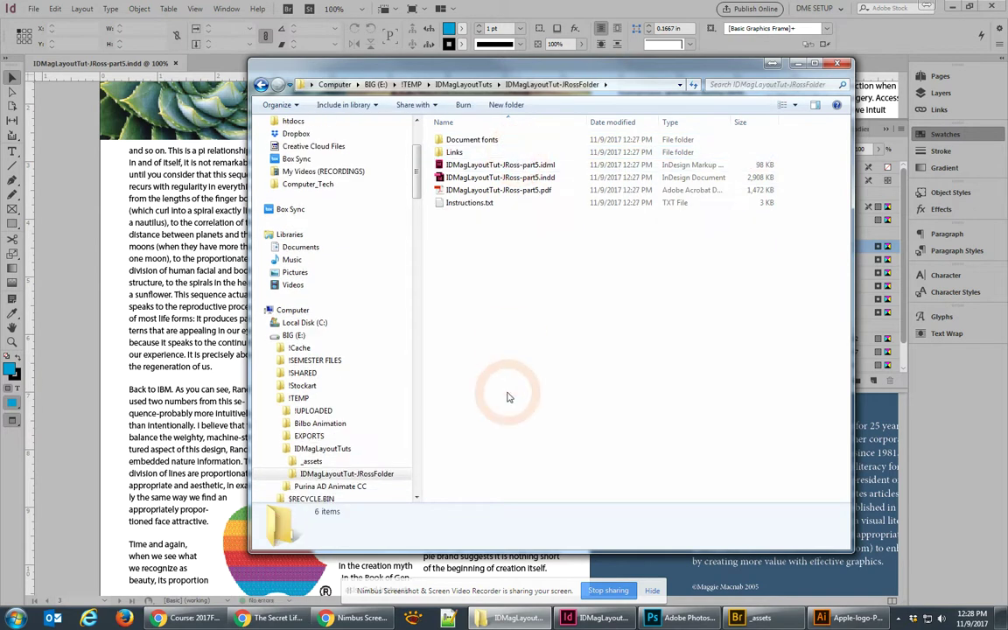
pyautogui.click(518, 165)
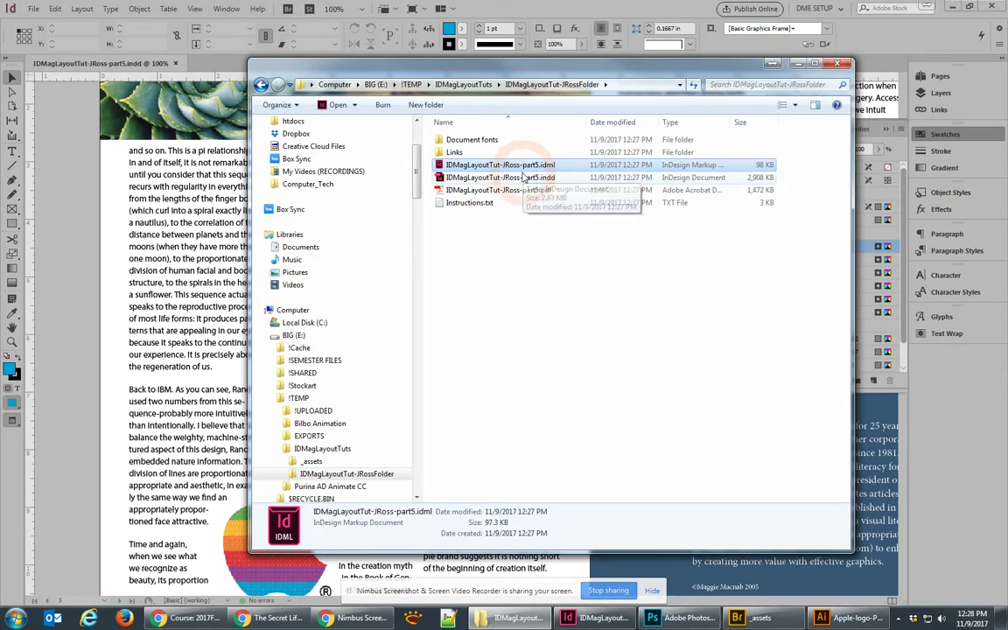
pyautogui.click(523, 178)
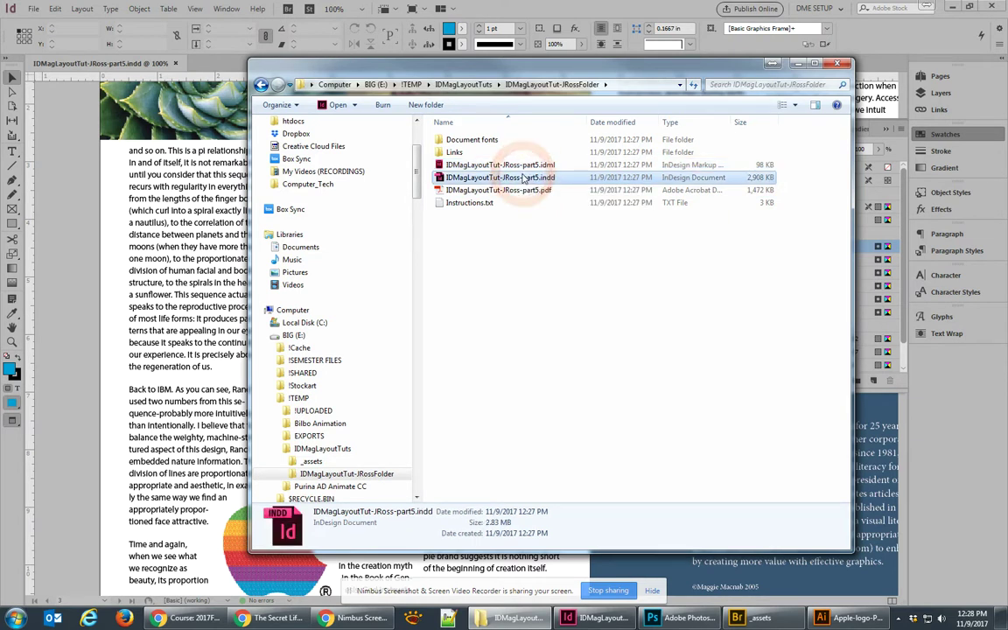
pyautogui.click(489, 191)
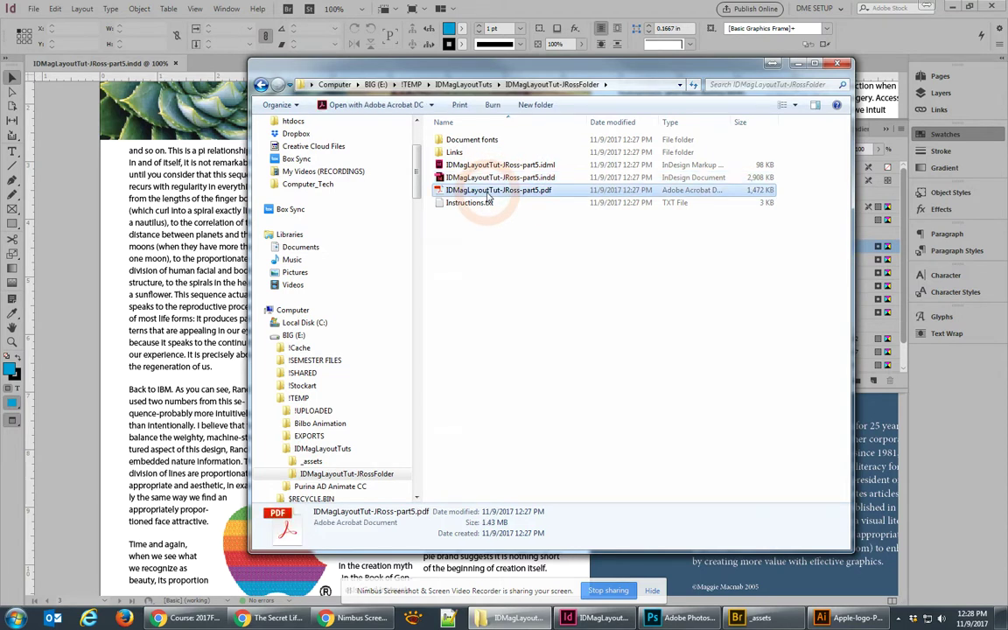
# Browse the Document fonts and Links folders, then select the exported part5 PDF.
pyautogui.doubleClick(469, 140)
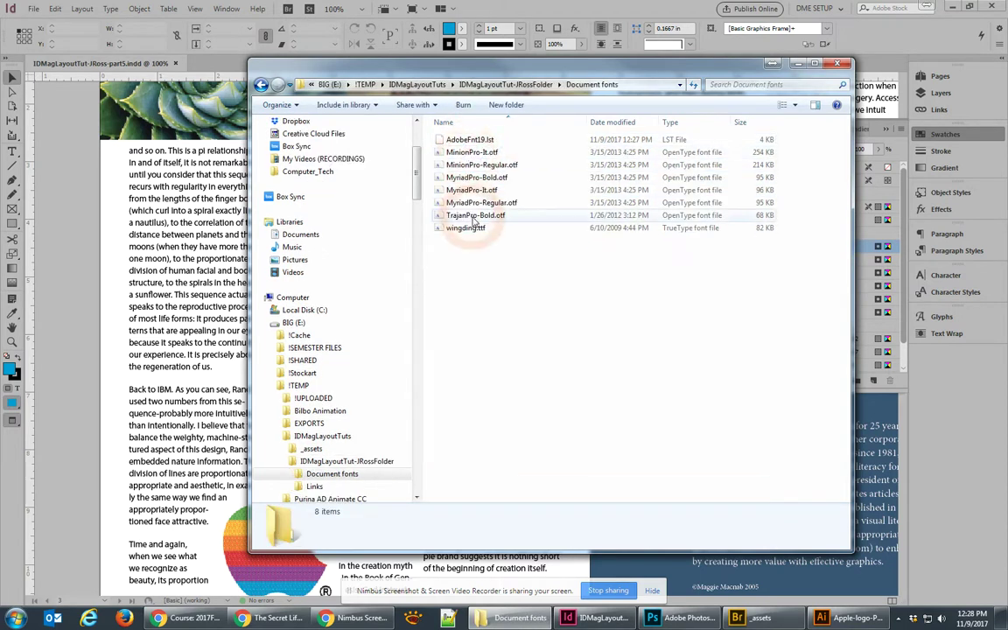
pyautogui.click(506, 84)
pyautogui.doubleClick(455, 152)
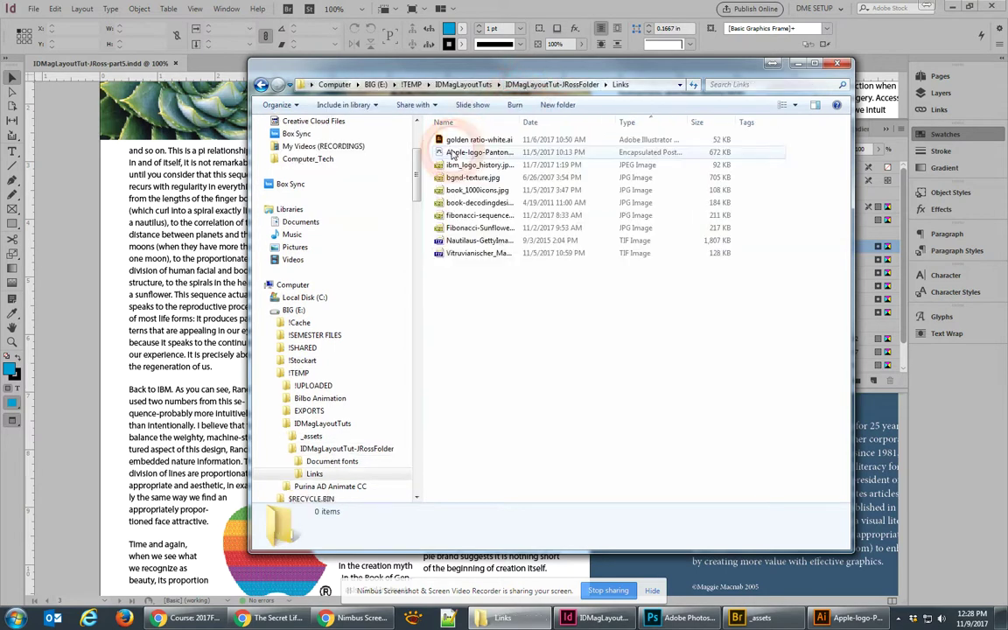
pyautogui.click(470, 275)
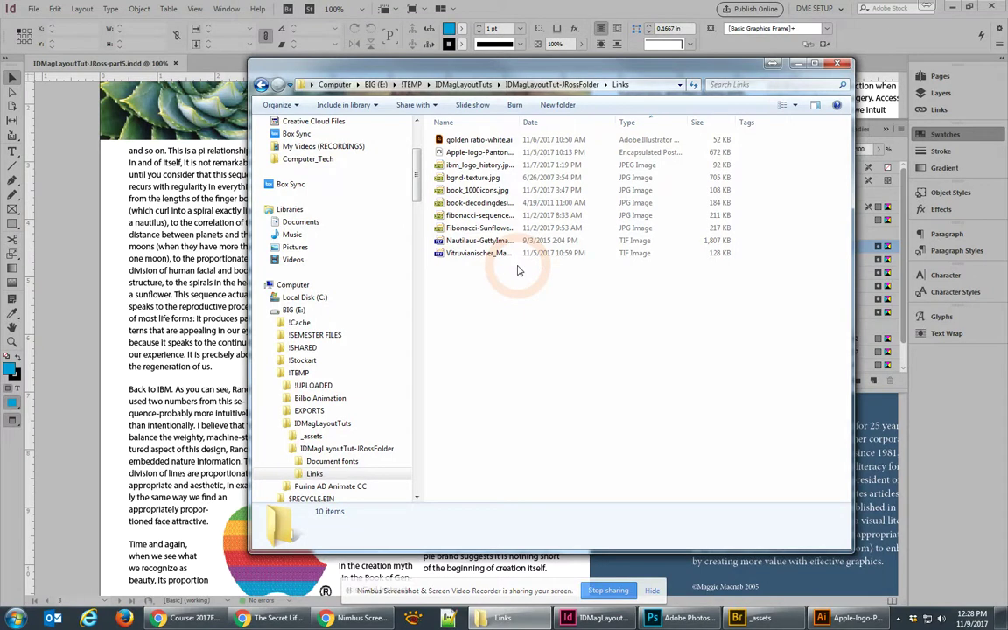
pyautogui.click(559, 85)
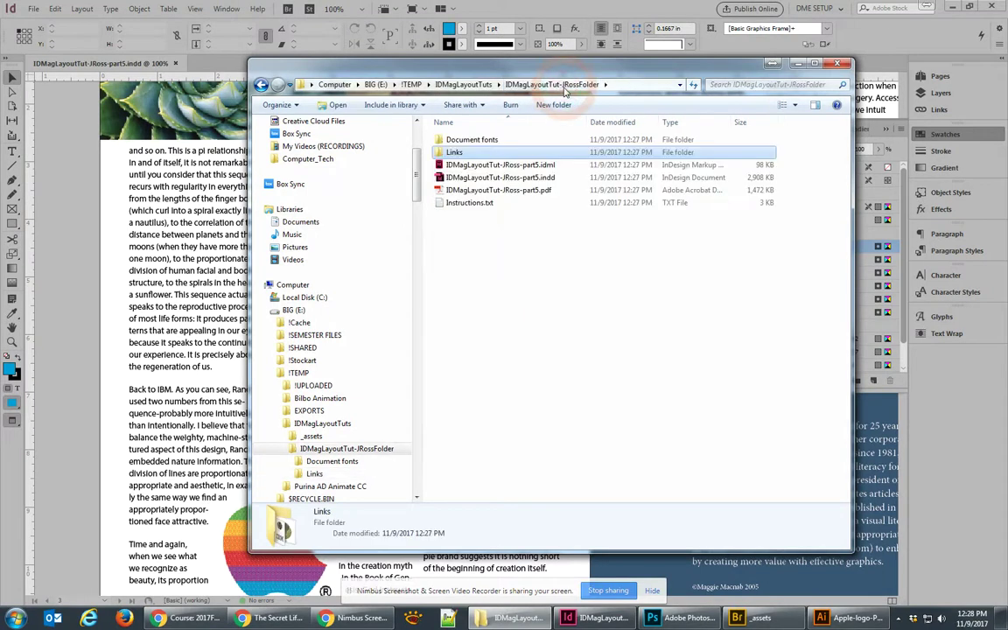
pyautogui.click(482, 192)
# Open IDMagLayoutTut-JRoss-part5.pdf in Acrobat and scroll down through to page 3.
pyautogui.doubleClick(440, 187)
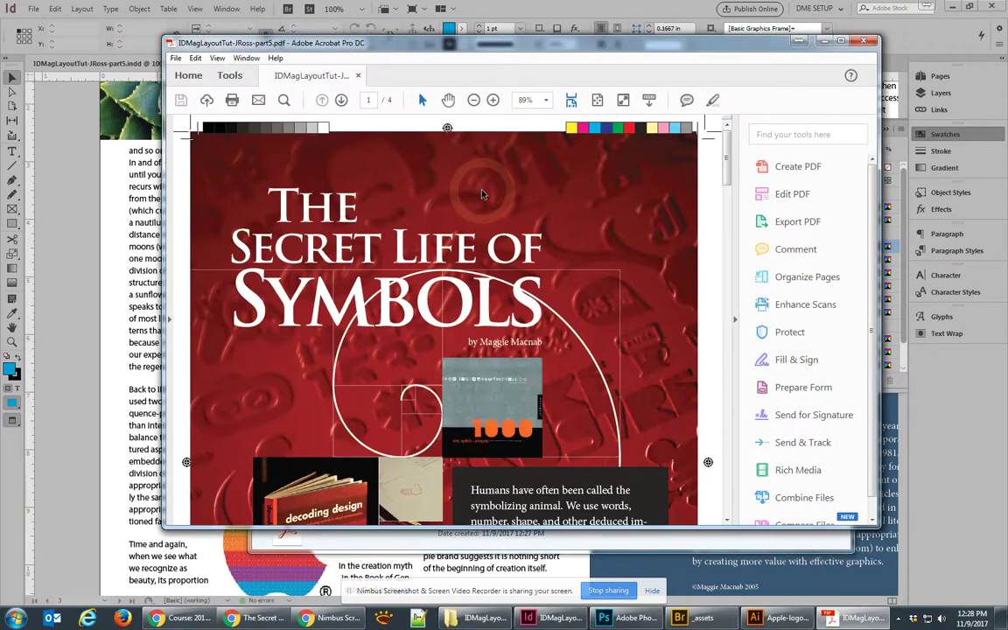
pyautogui.scroll(-10, 602, 380)
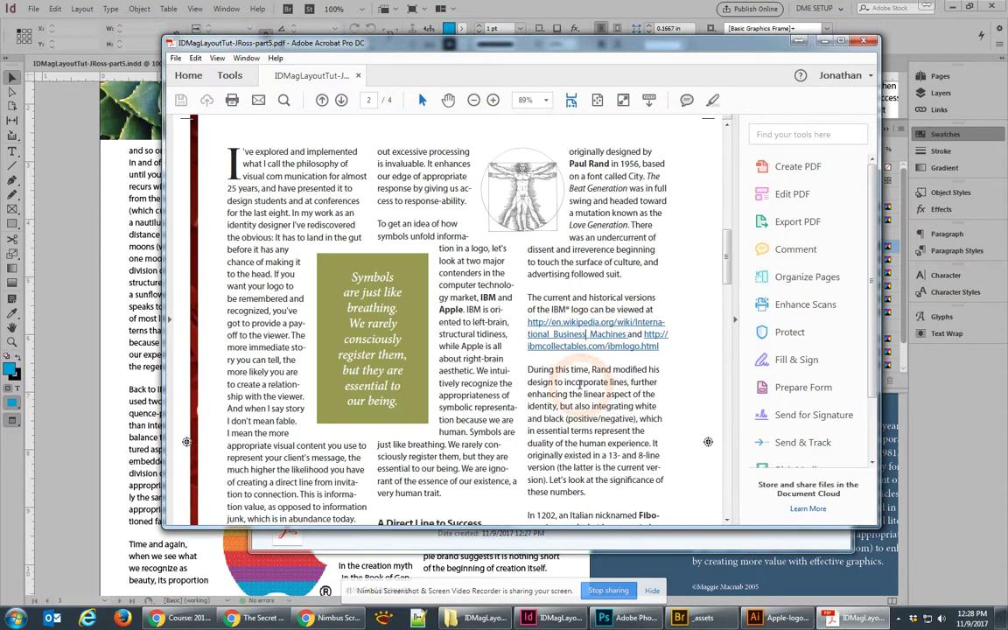
pyautogui.scroll(-10, 583, 431)
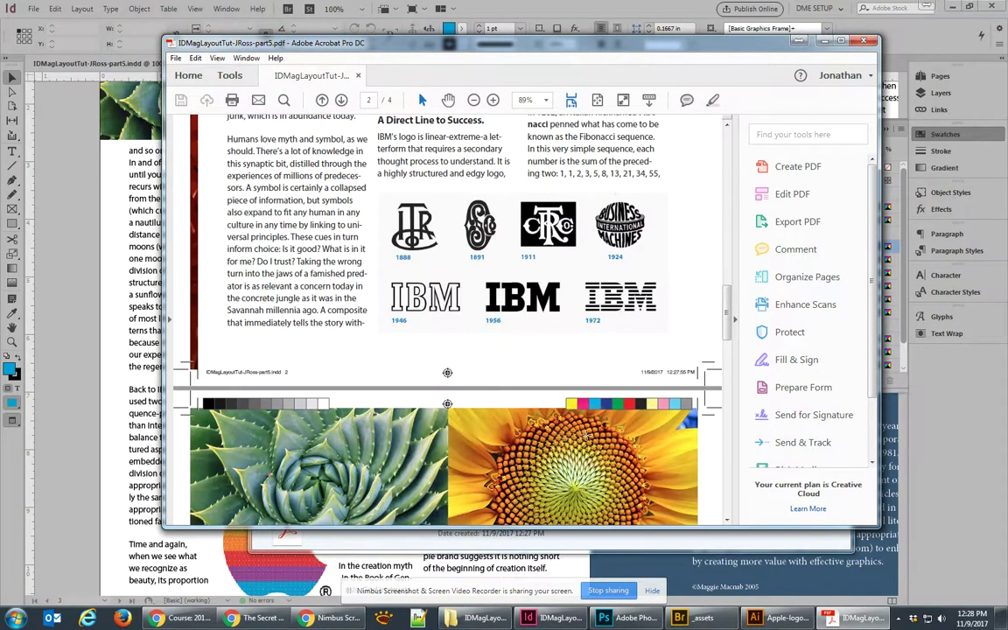
# Close Acrobat, delete IDMagLayoutTut-JRoss-part5.pdf from the package folder, and return to InDesign.
pyautogui.click(863, 40)
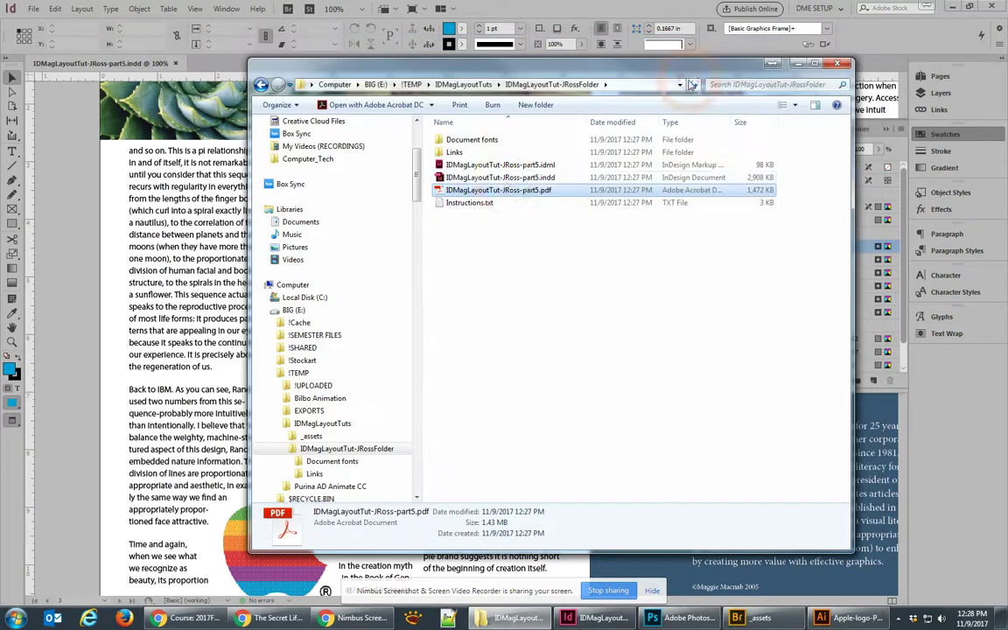
pyautogui.press('Delete')
pyautogui.press('Return')
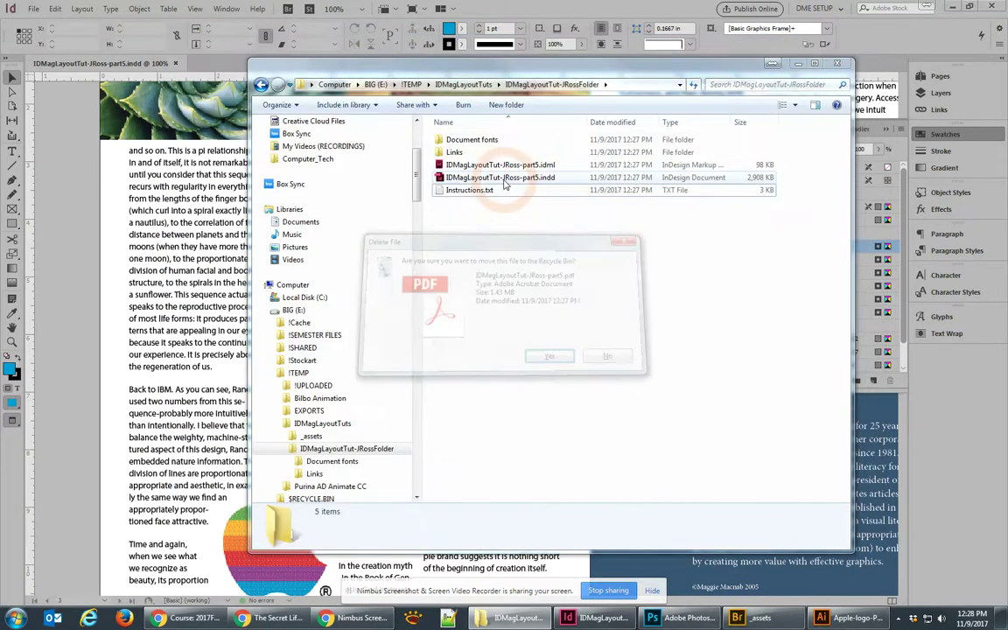
pyautogui.click(92, 174)
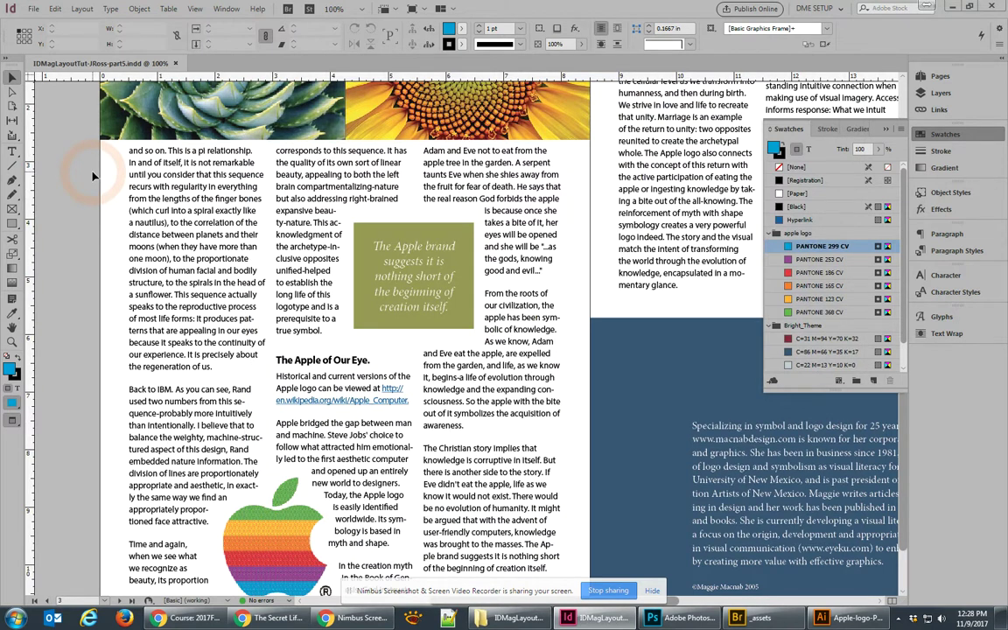
# Export with the Smallest File Size preset into IDMagLayoutTut-JRossFolder as IDMagLayoutTut-JRoss-part5-web.pdf.
pyautogui.click(32, 8)
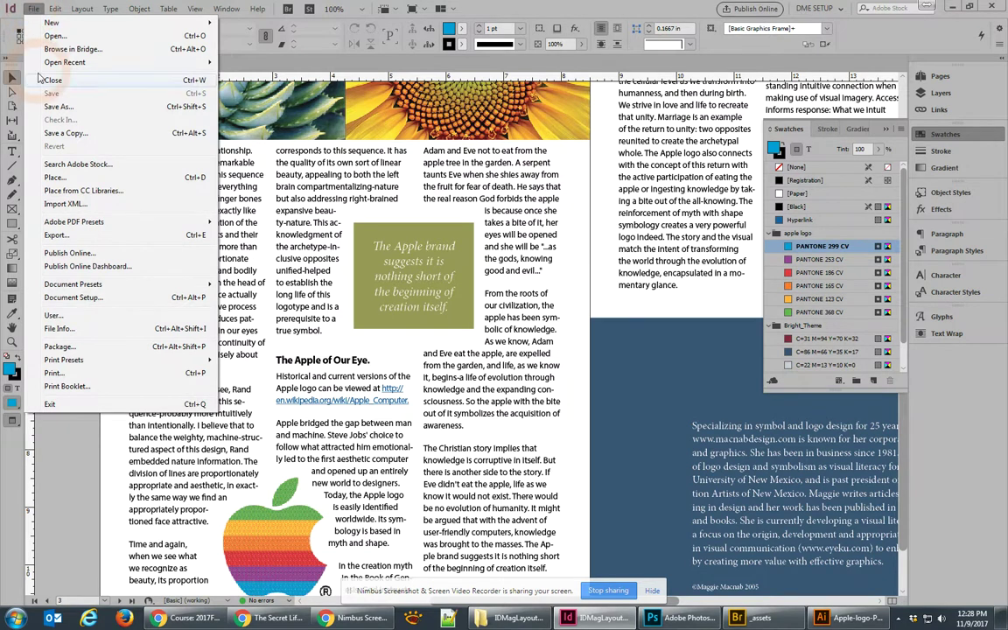
pyautogui.click(67, 225)
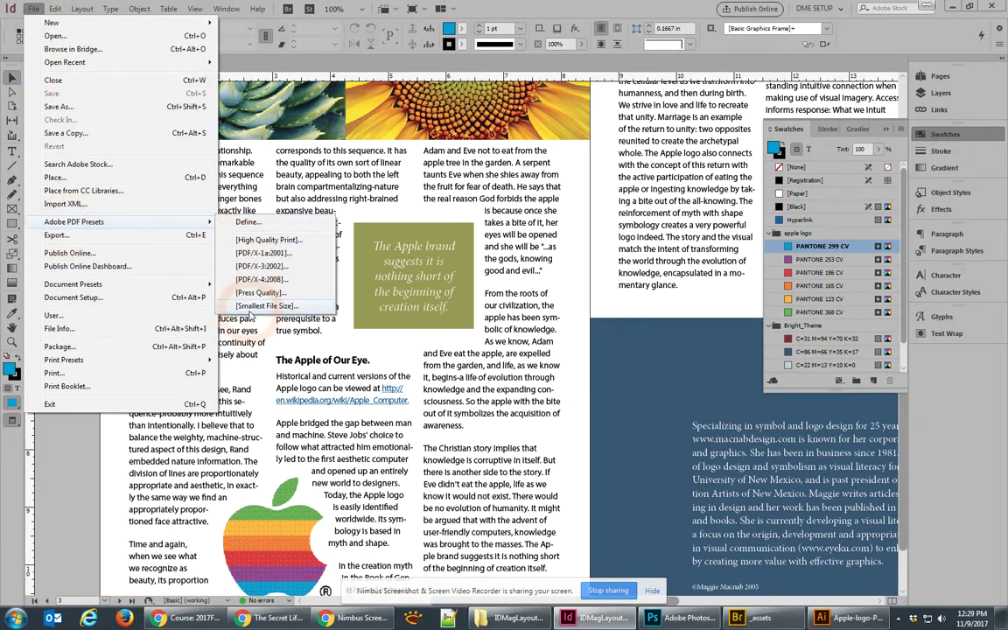
pyautogui.click(255, 294)
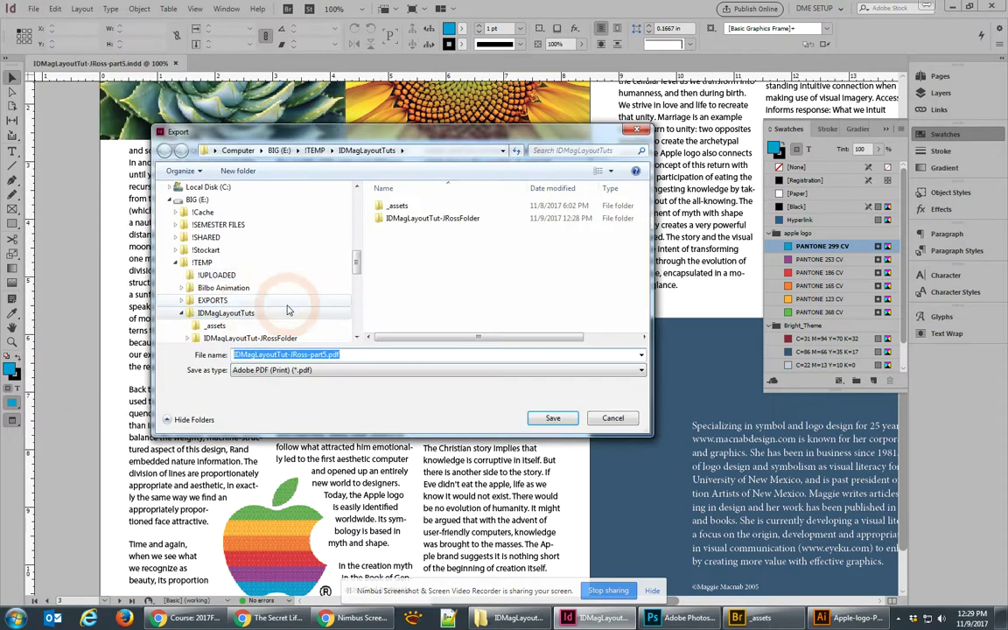
pyautogui.doubleClick(451, 217)
pyautogui.click(310, 354)
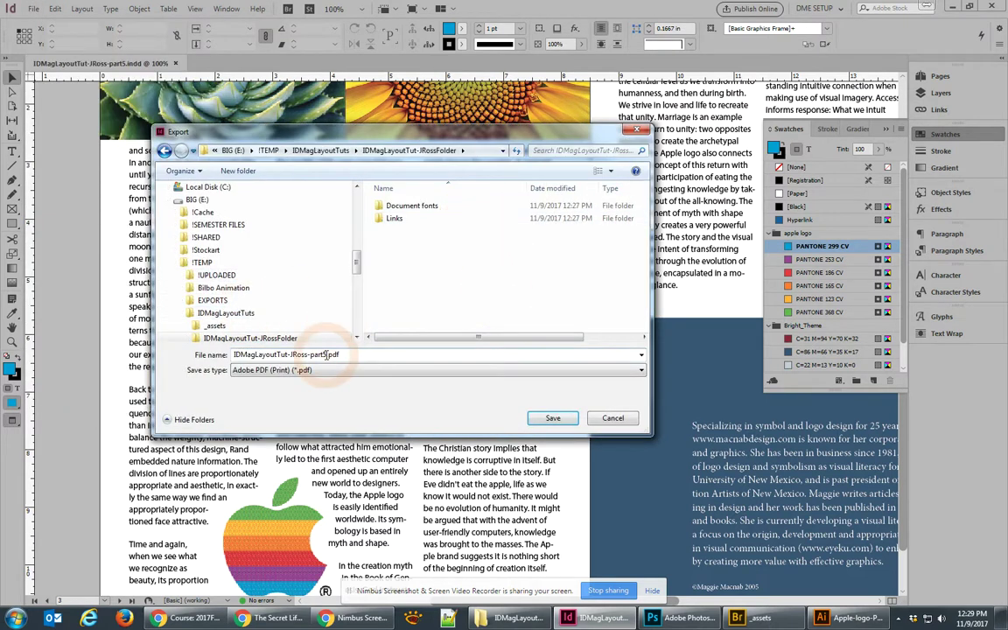
pyautogui.keyDown('shift'); pyautogui.click(344, 356); pyautogui.keyUp('shift')
pyautogui.click(329, 354)
pyautogui.write('-')
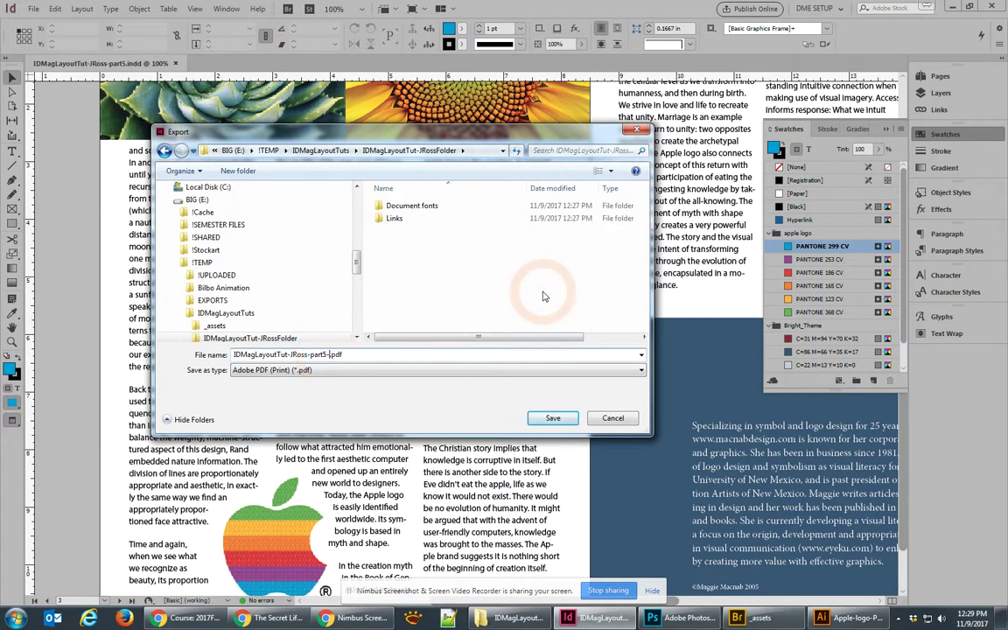
pyautogui.write('web')
pyautogui.press('Return')
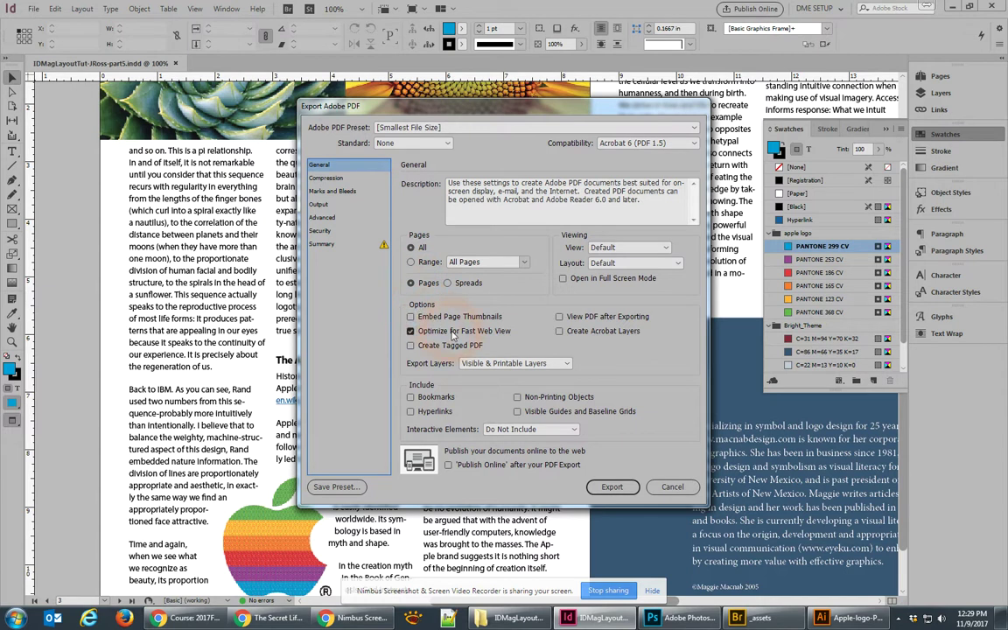
# Turn on View PDF after Exporting and Hyperlinks in the General export settings.
pyautogui.click(559, 317)
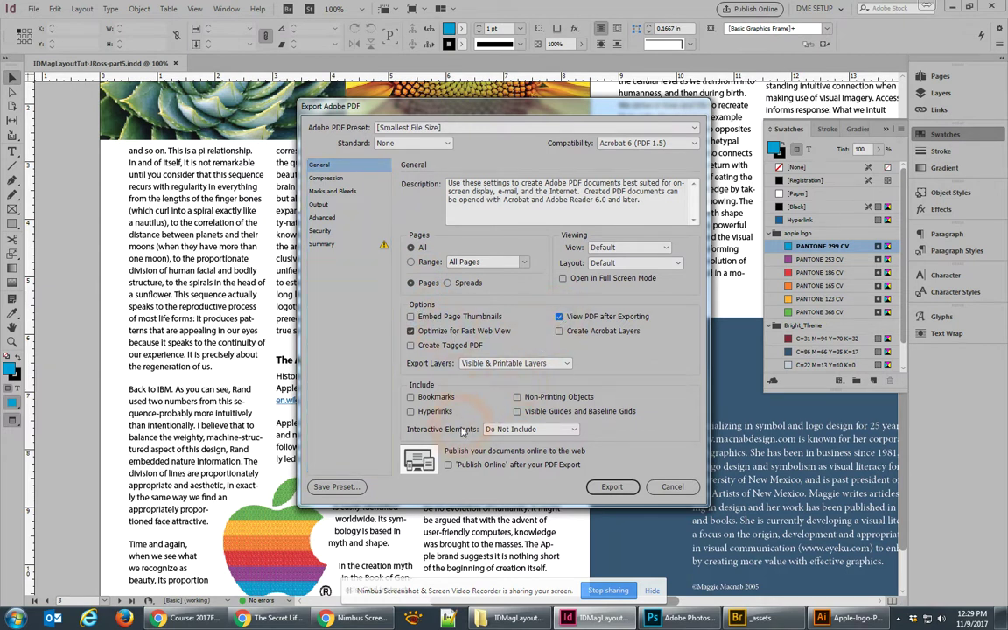
pyautogui.click(412, 412)
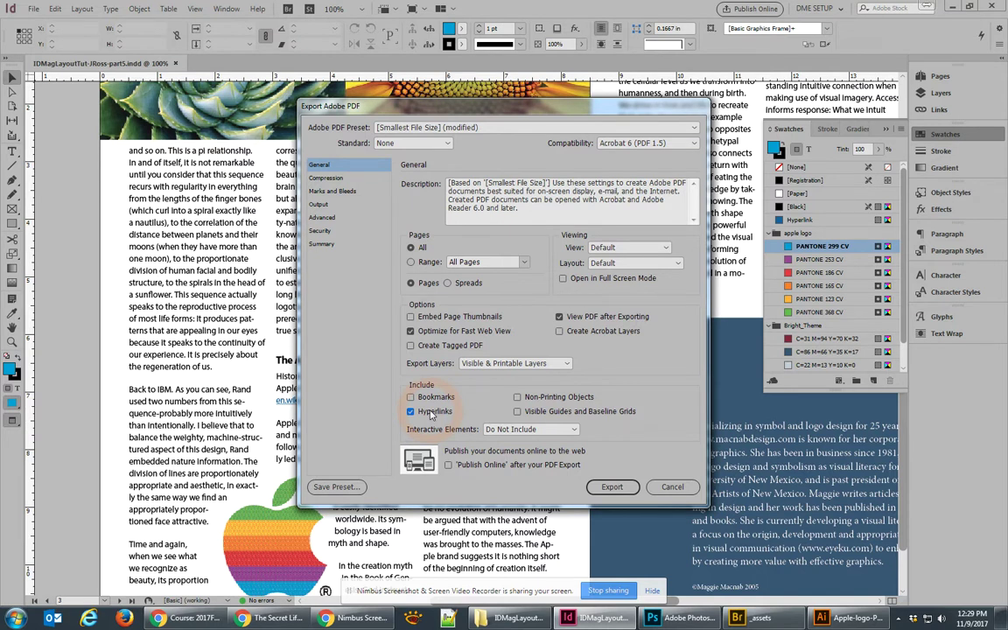
# Export the web PDF, accept the transparency warning, review all four pages in Acrobat, then close it.
pyautogui.click(610, 488)
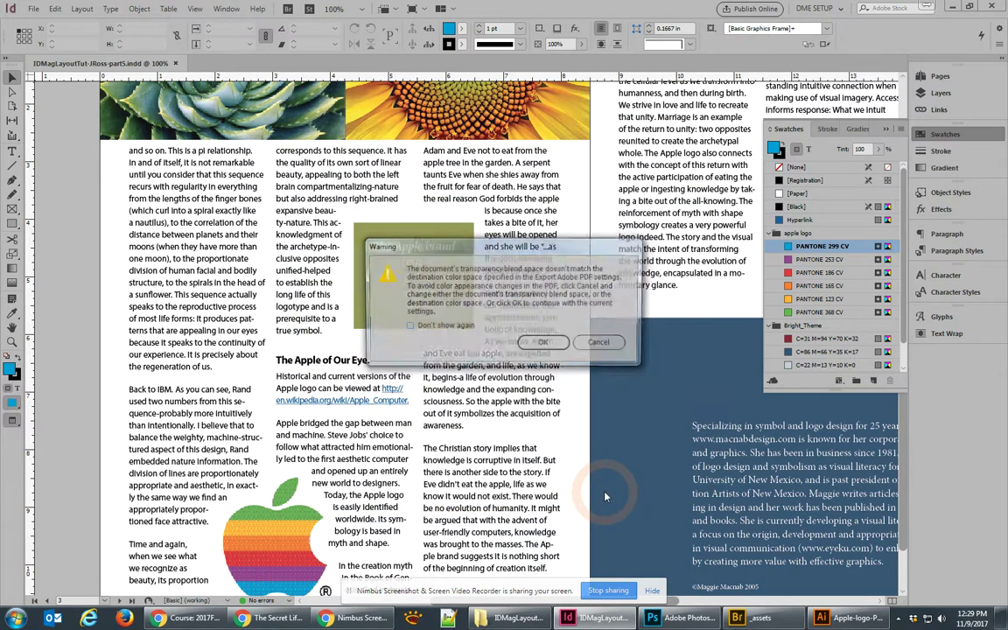
pyautogui.click(548, 343)
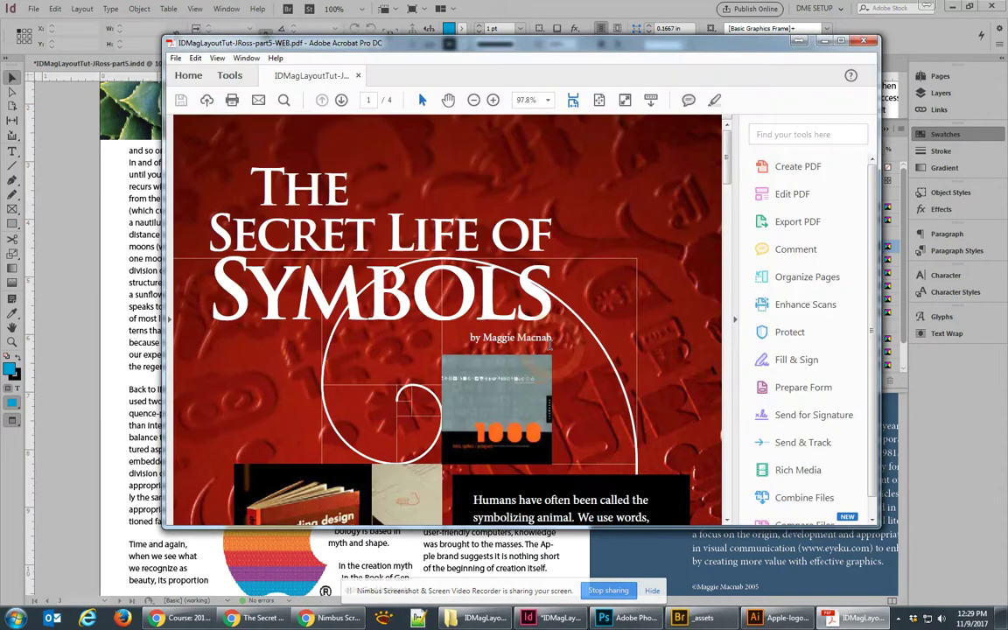
pyautogui.scroll(-5, 569, 337)
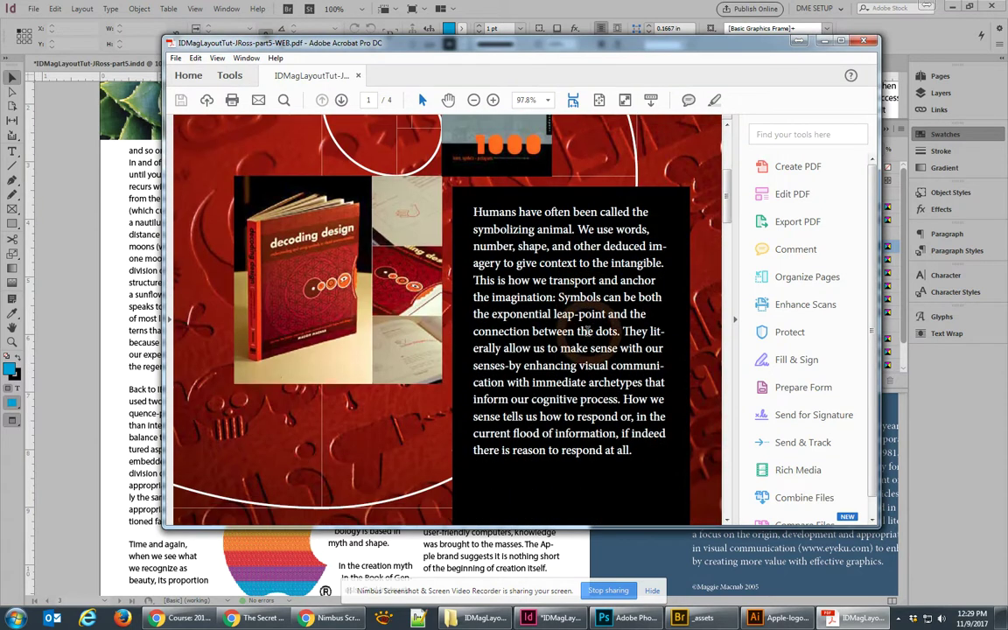
pyautogui.scroll(-10, 587, 331)
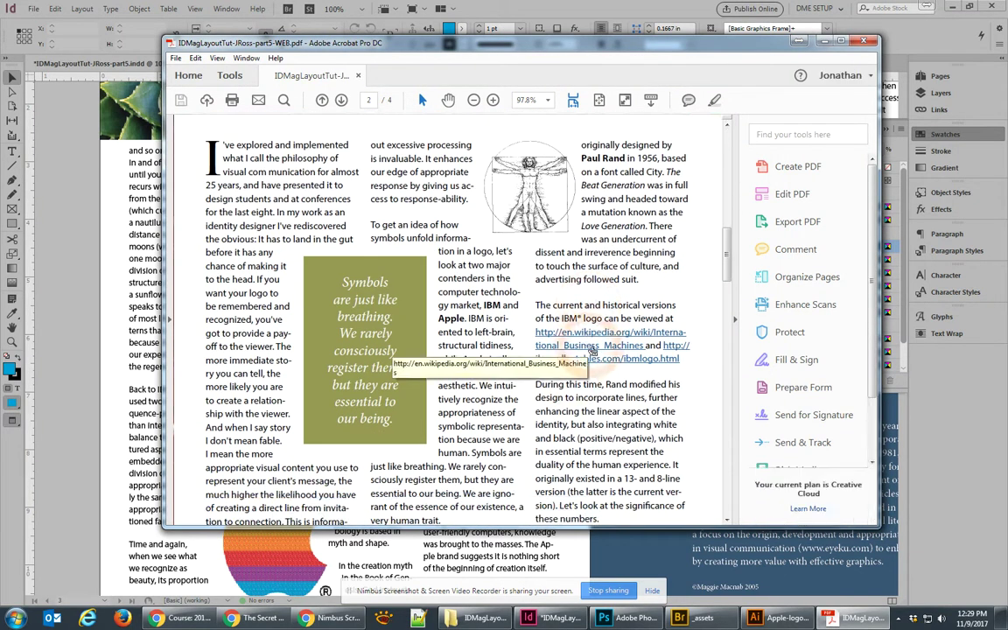
pyautogui.scroll(-15, 374, 395)
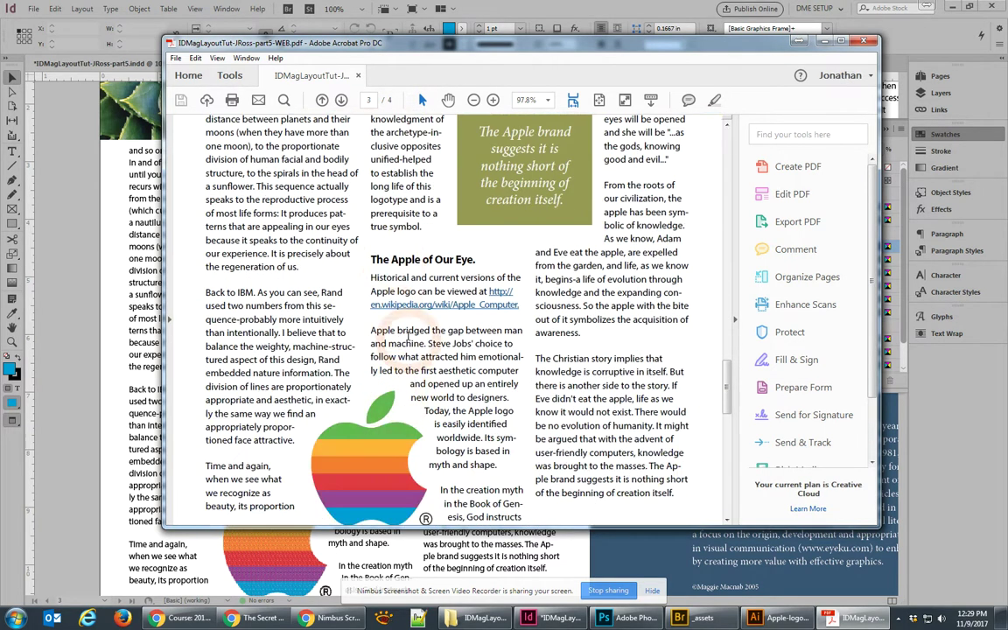
pyautogui.scroll(-15, 415, 312)
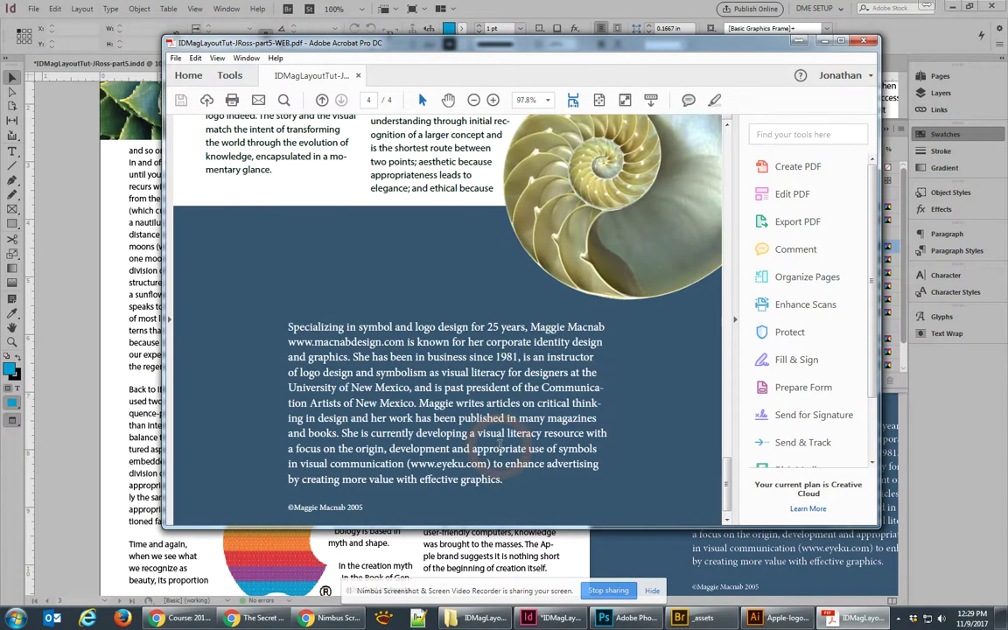
pyautogui.scroll(3, 499, 448)
pyautogui.click(865, 42)
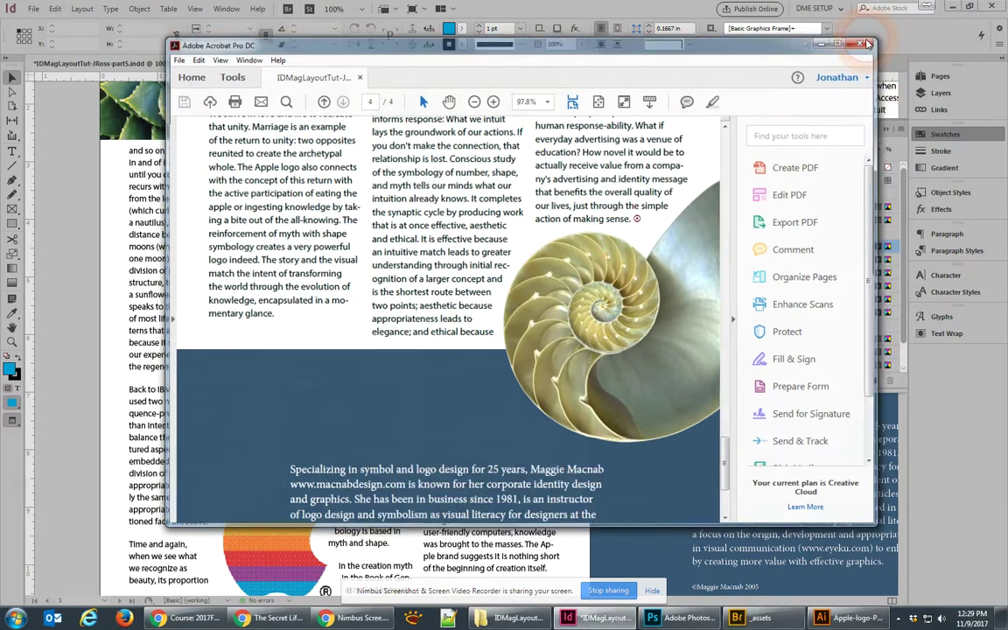
# Start a High Quality Print PDF export into the package folder, replacing the WEB file name ending.
pyautogui.click(630, 285)
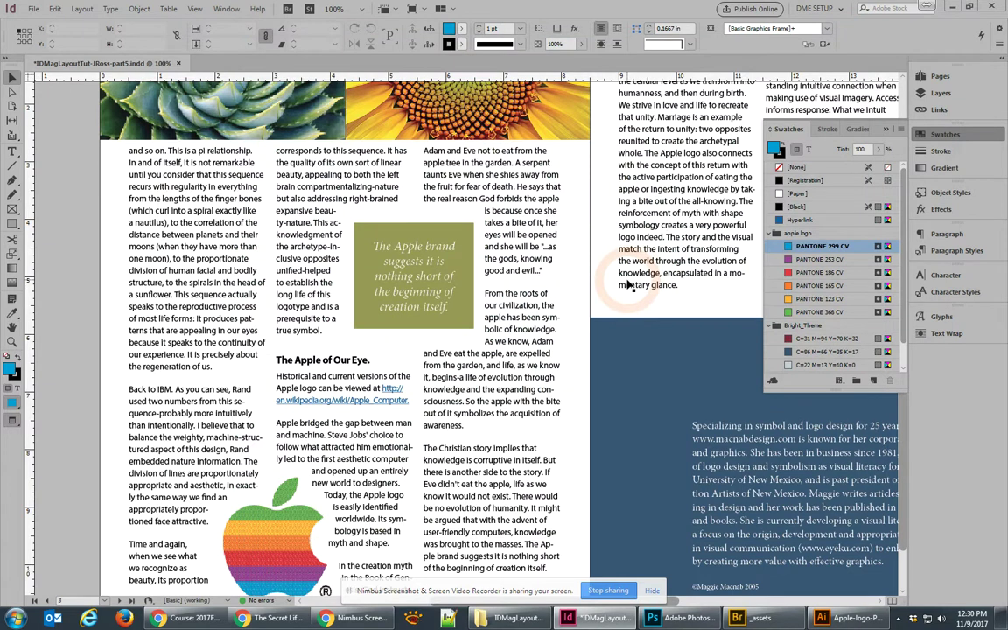
pyautogui.click(33, 8)
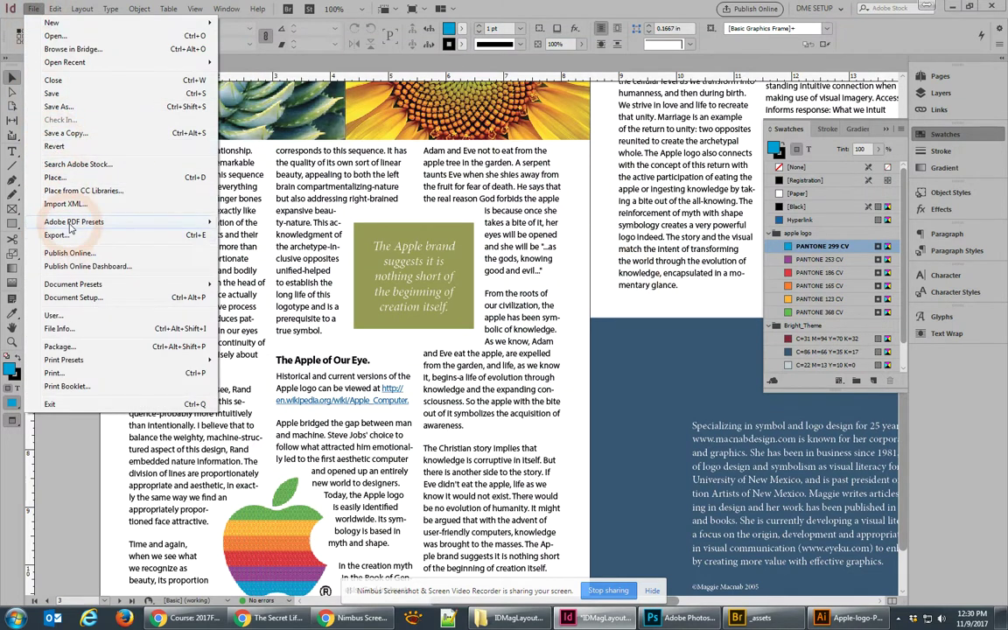
pyautogui.moveTo(70, 224)
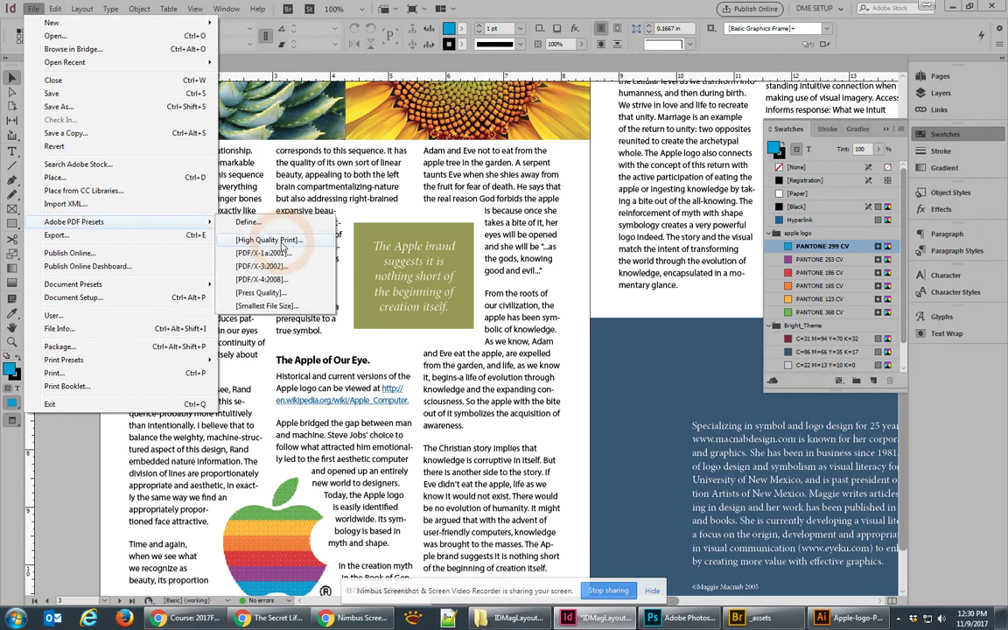
pyautogui.click(269, 240)
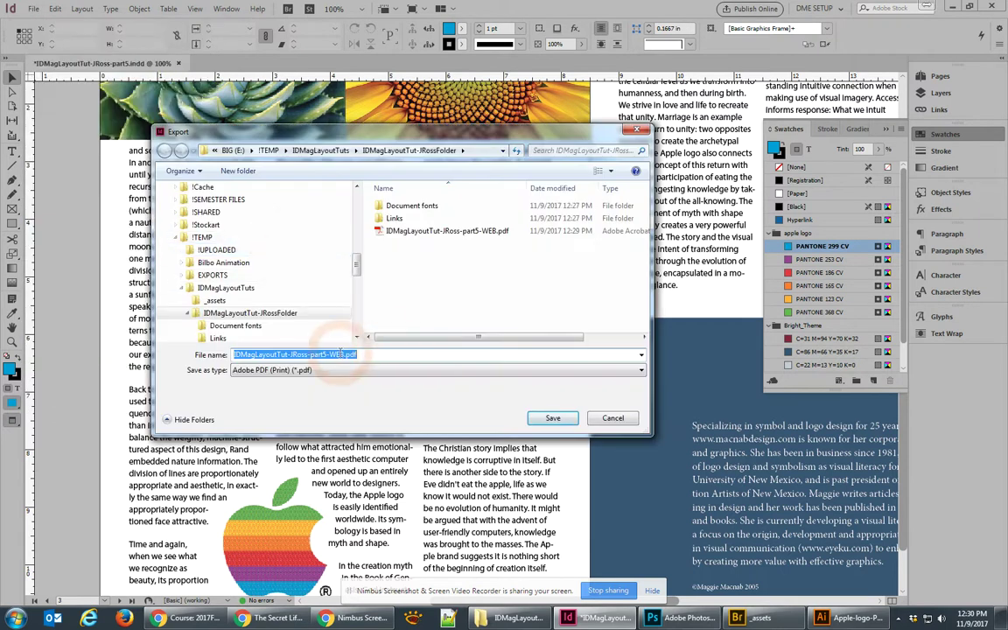
pyautogui.moveTo(329, 354); pyautogui.dragTo(485, 351)
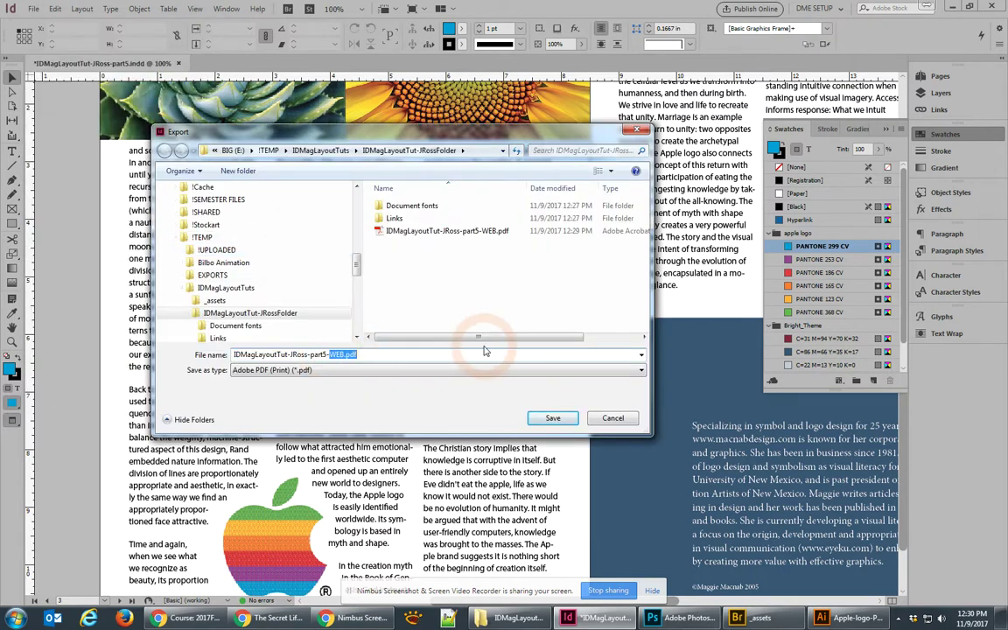
pyautogui.press('Return')
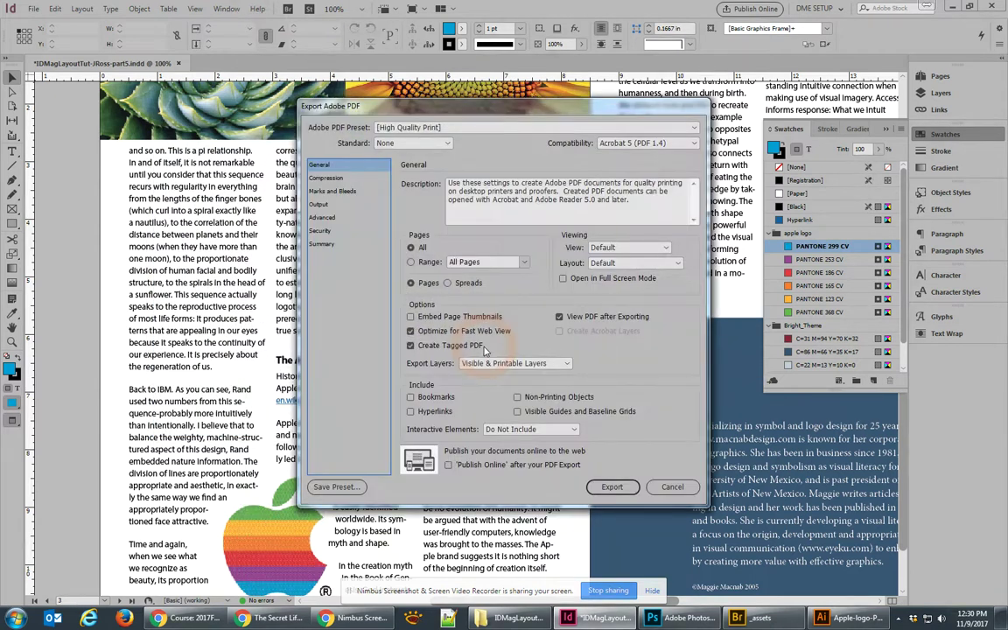
# Enable All Printer's Marks, Use Document Bleed Settings and Spreads for the print PDF export.
pyautogui.click(330, 191)
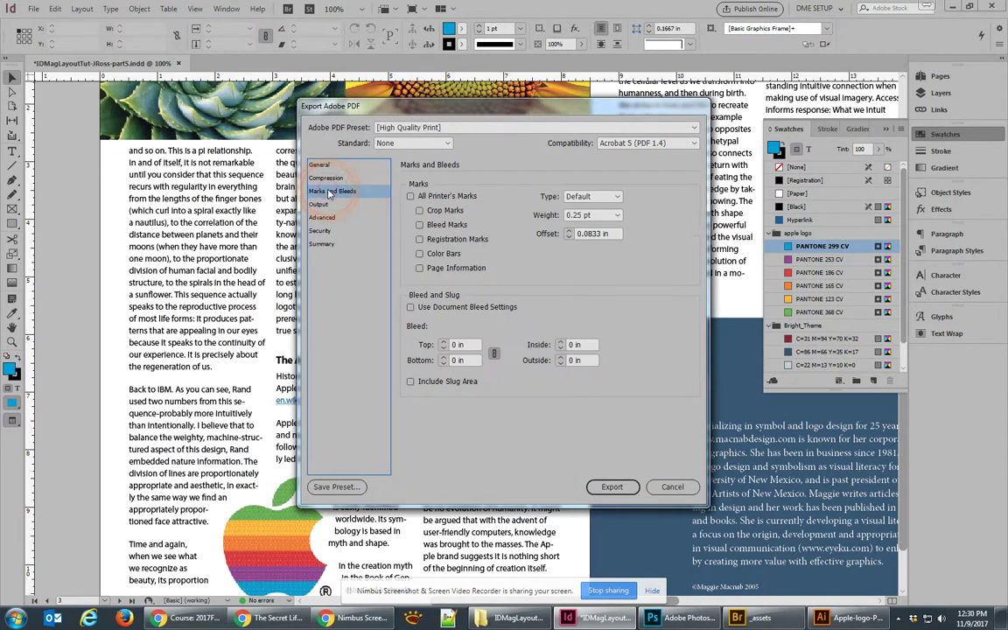
pyautogui.click(411, 196)
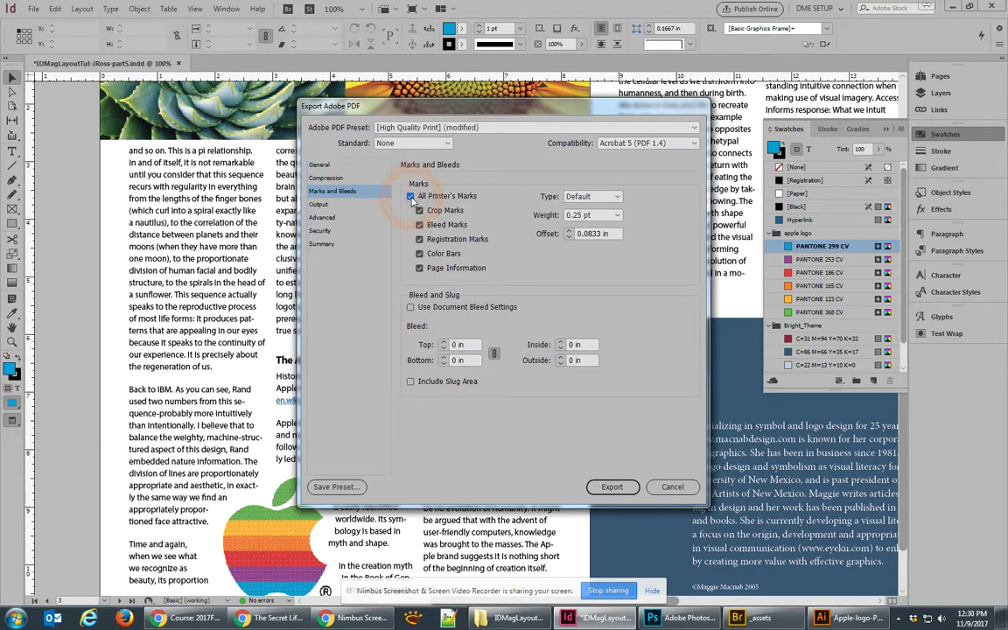
pyautogui.click(410, 308)
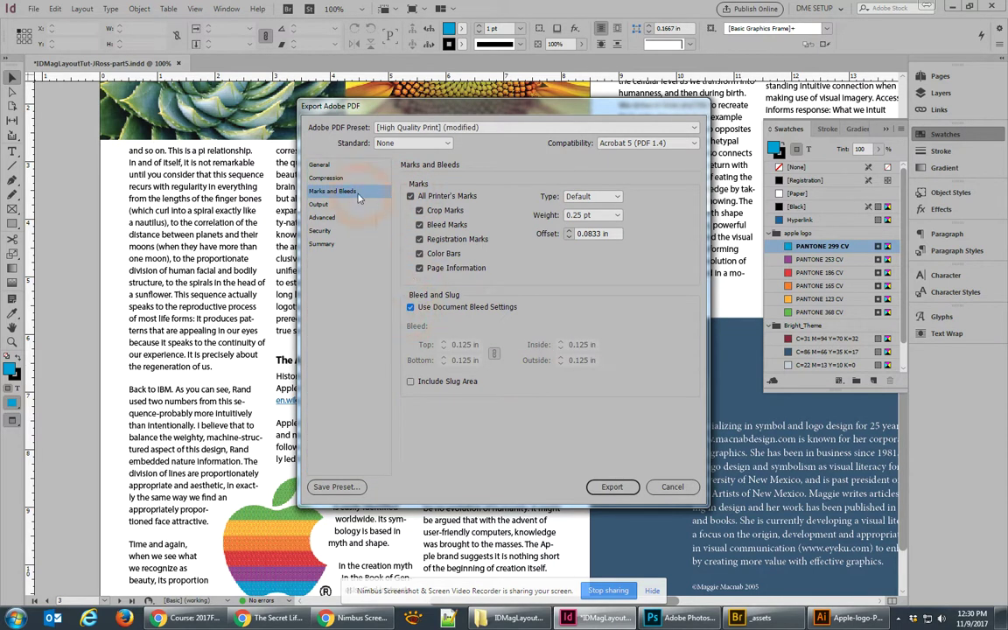
pyautogui.click(321, 165)
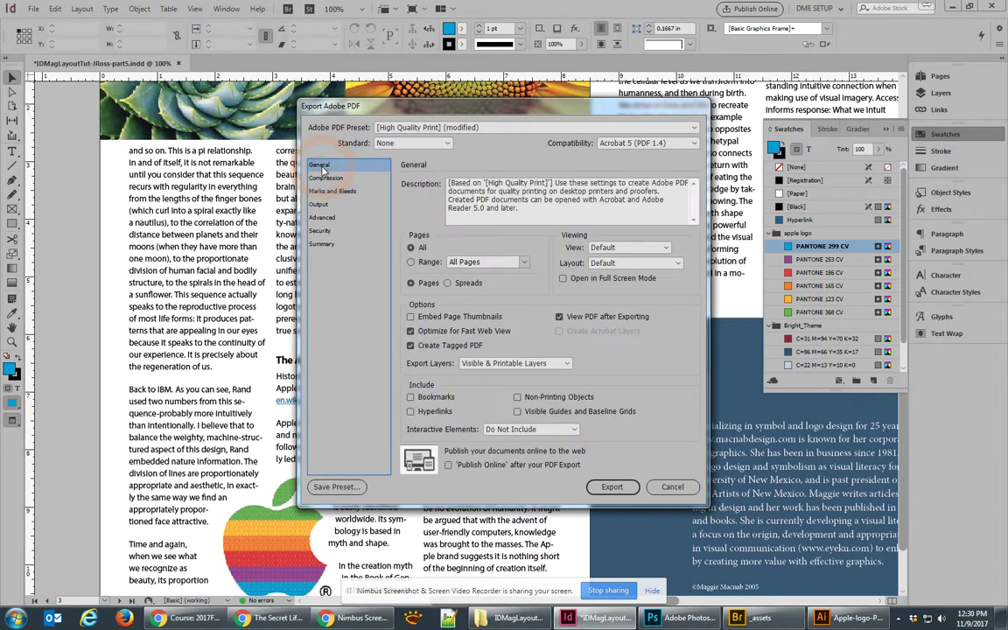
pyautogui.click(448, 284)
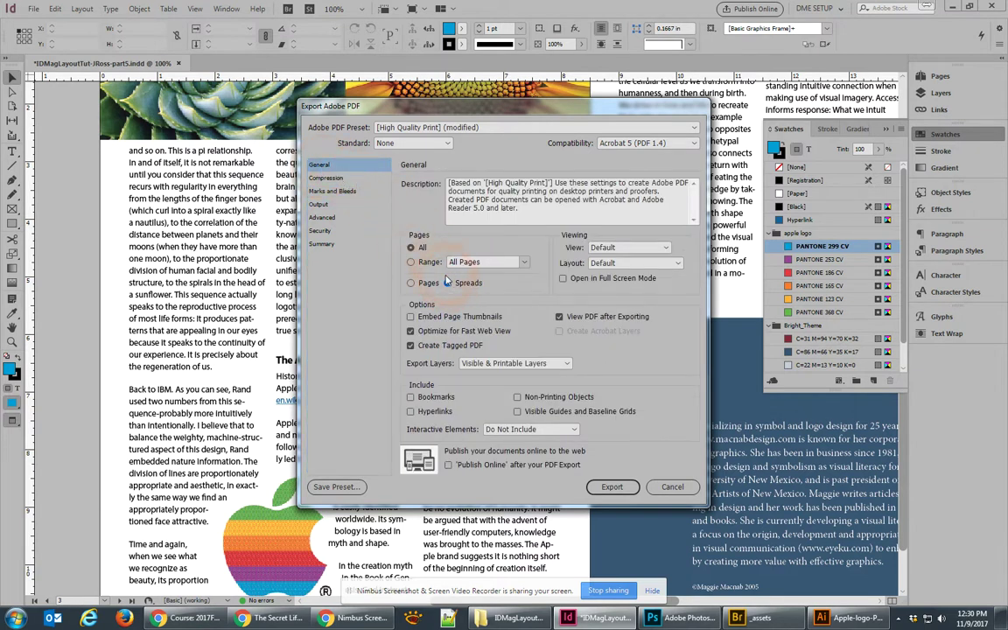
pyautogui.click(334, 191)
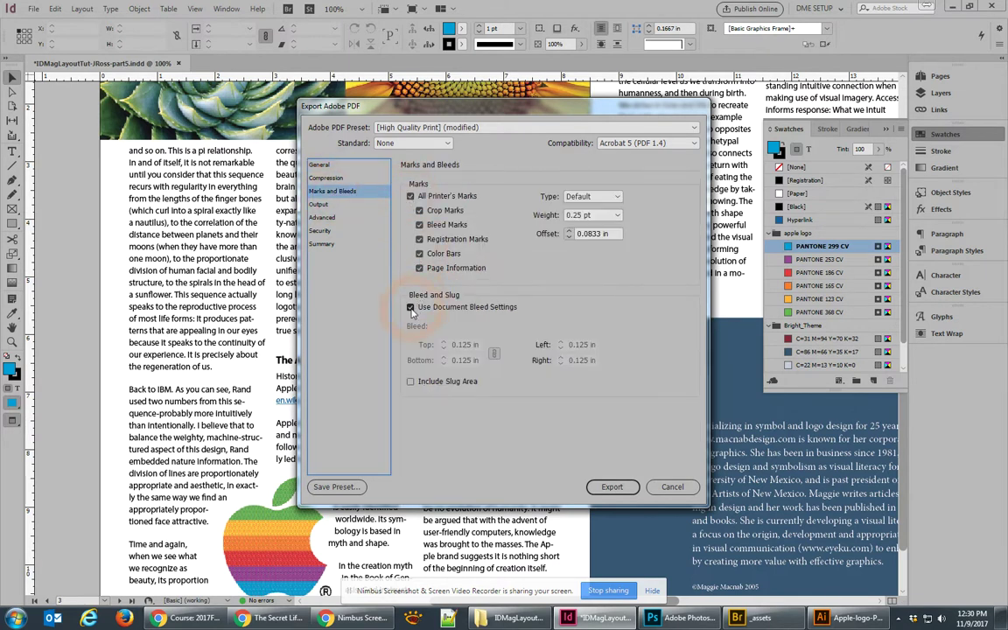
pyautogui.click(326, 205)
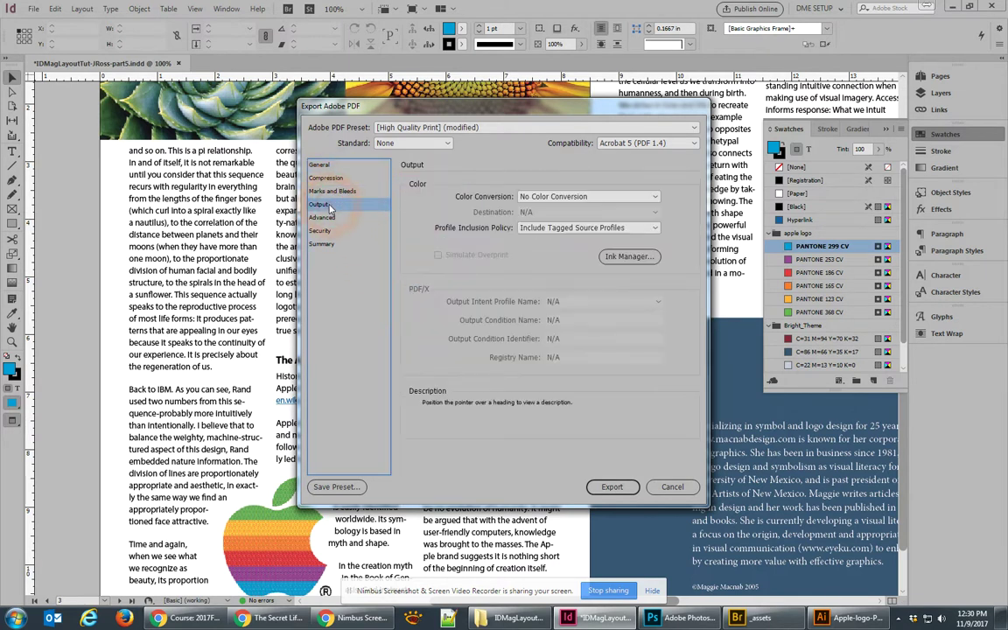
# Keep Color Conversion at No Color Conversion and review the document's inks in Ink Manager.
pyautogui.click(579, 198)
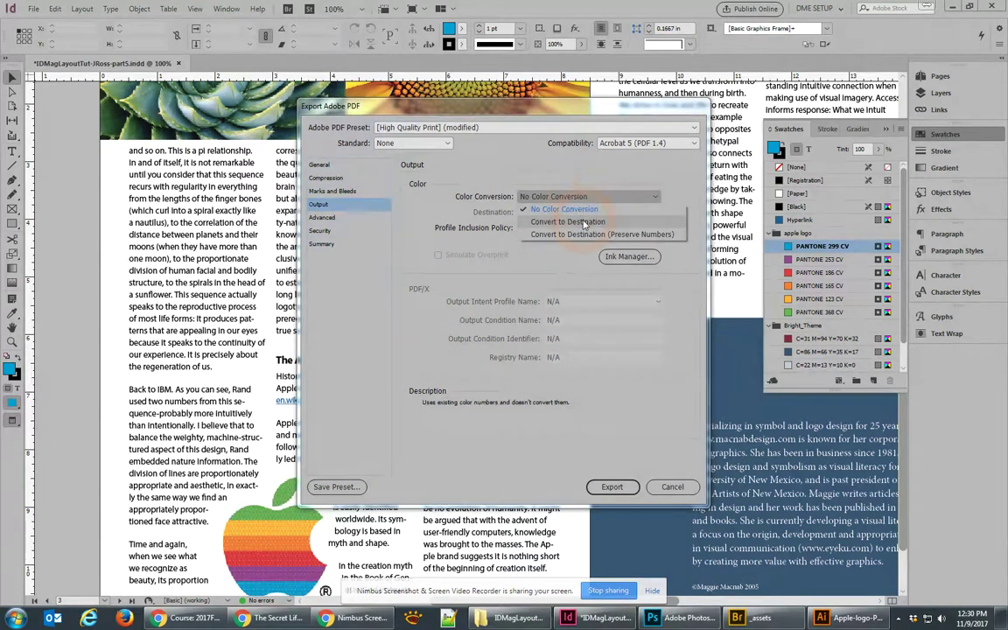
pyautogui.click(600, 190)
pyautogui.click(630, 256)
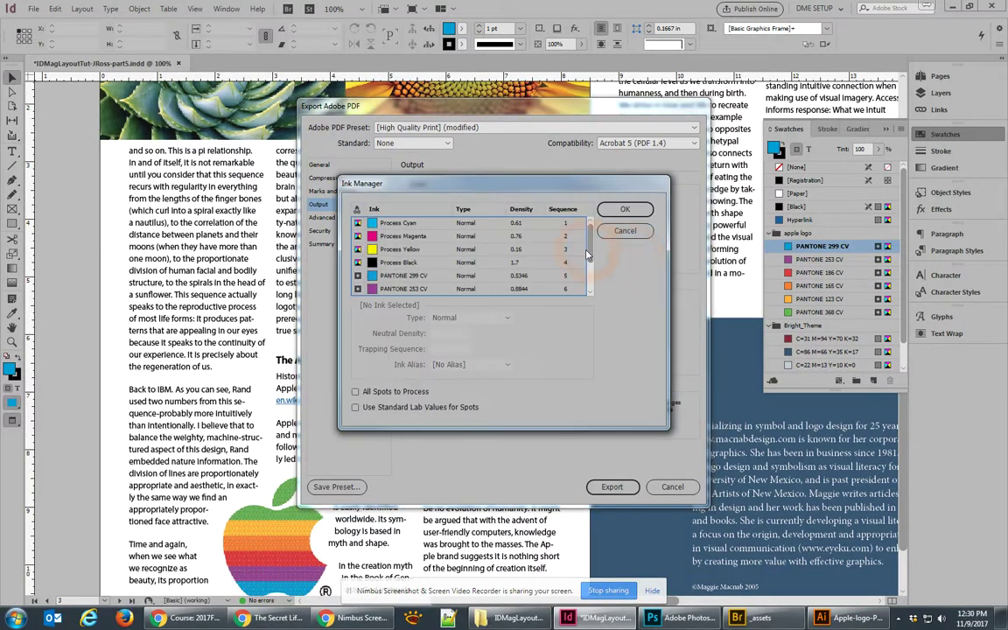
pyautogui.scroll(-2, 595, 274)
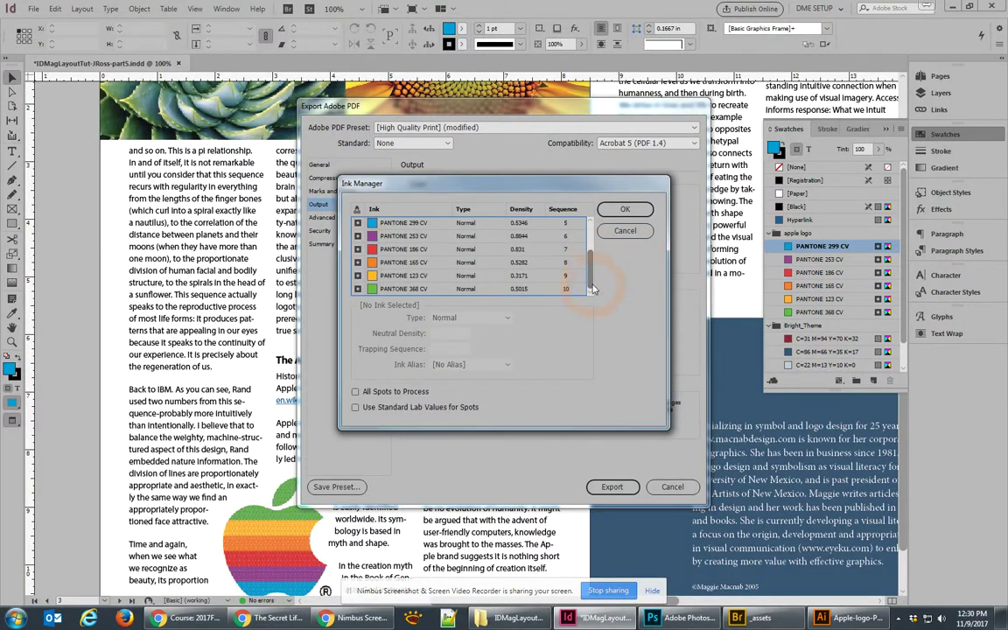
pyautogui.scroll(2, 599, 258)
pyautogui.scroll(-2, 598, 254)
# Inspect the PANTONE 299 CV and 368 CV inks, set all spots to process, and export.
pyautogui.click(417, 225)
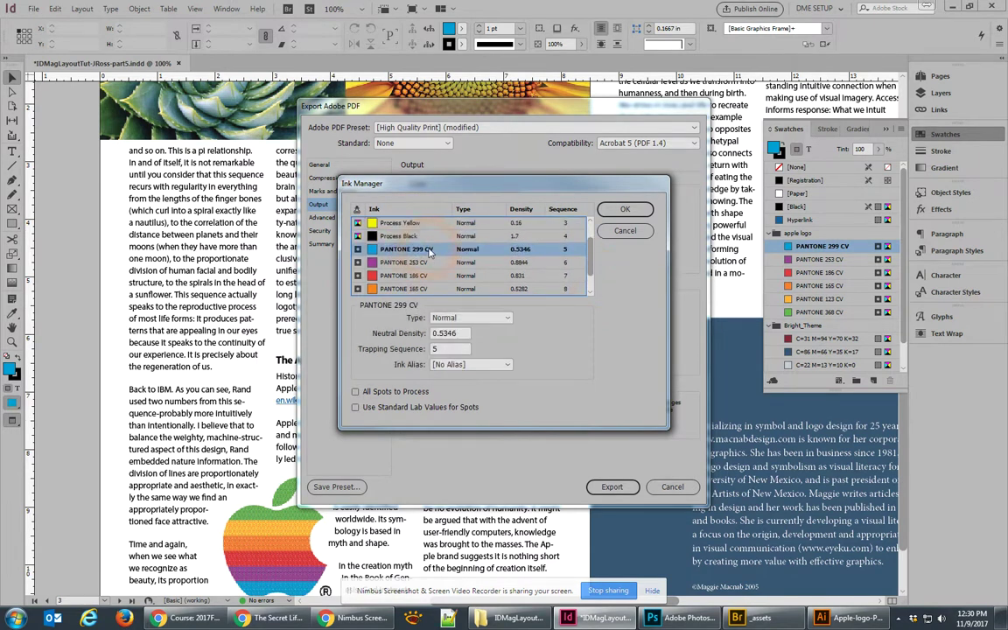
pyautogui.click(403, 291)
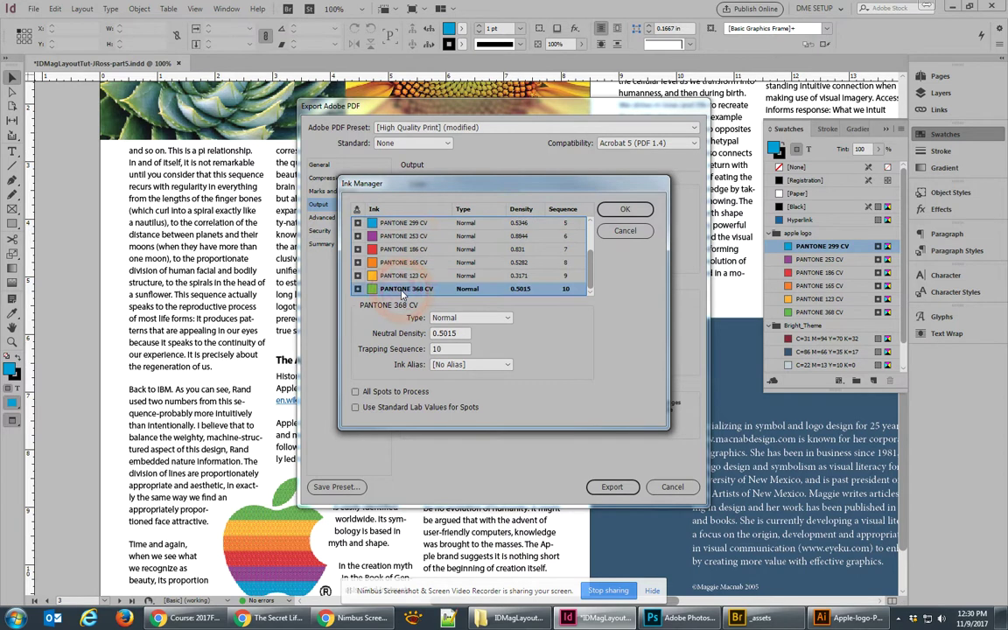
pyautogui.click(411, 224)
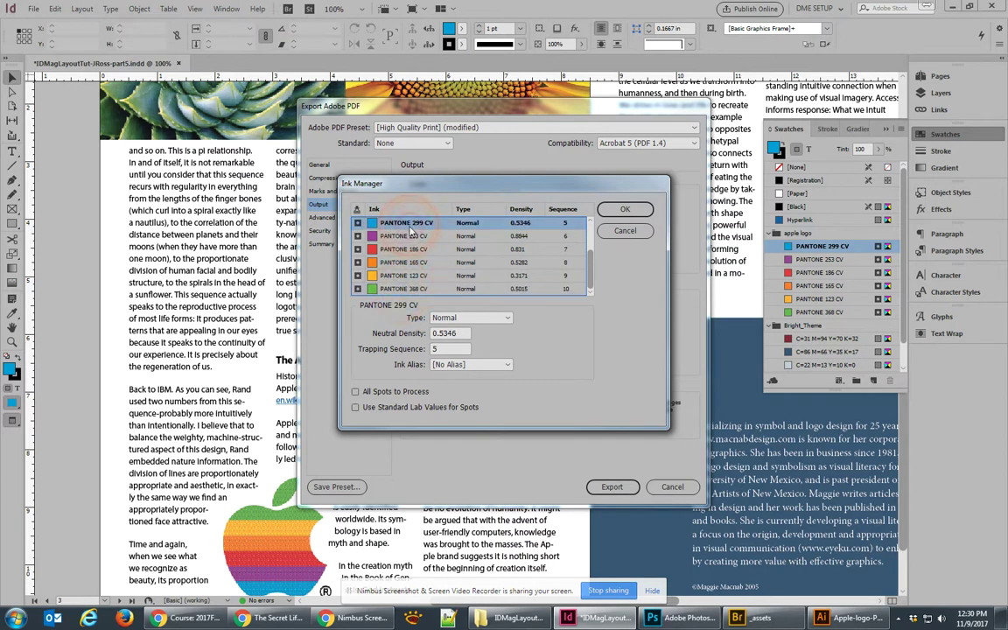
pyautogui.click(383, 393)
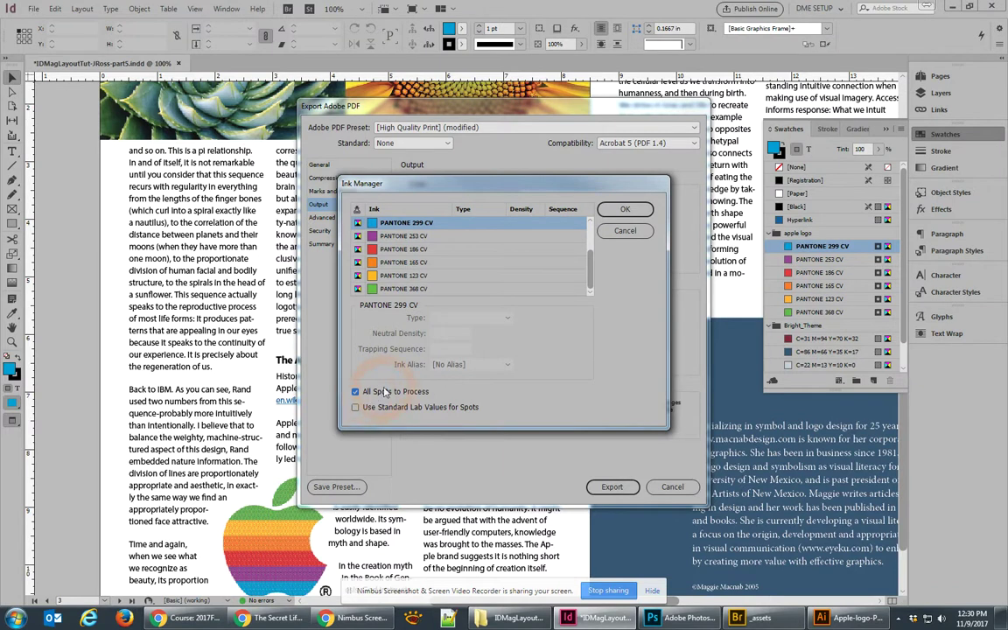
pyautogui.click(615, 228)
pyautogui.click(626, 208)
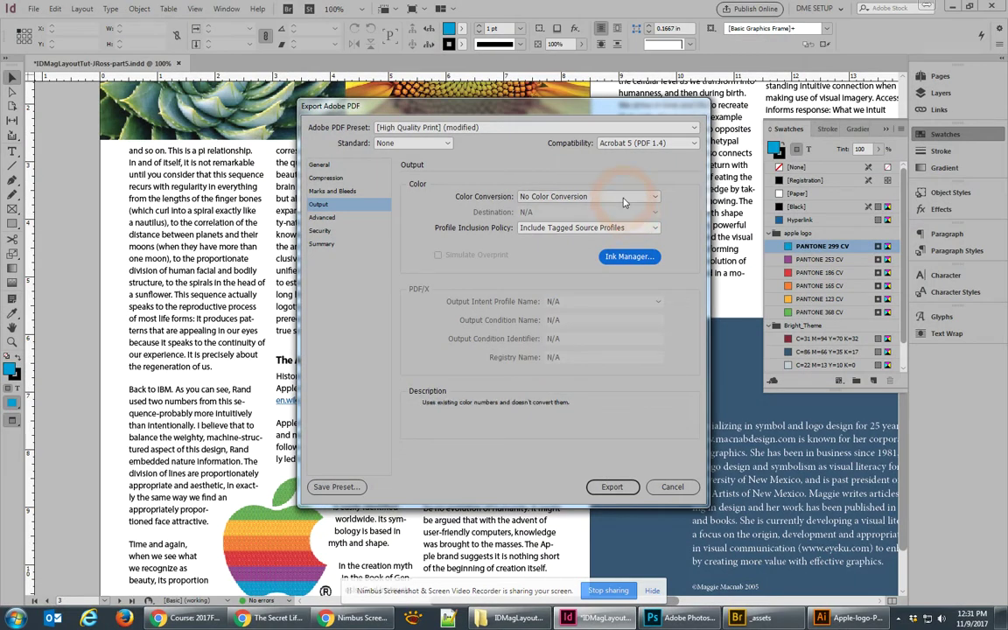
pyautogui.click(617, 491)
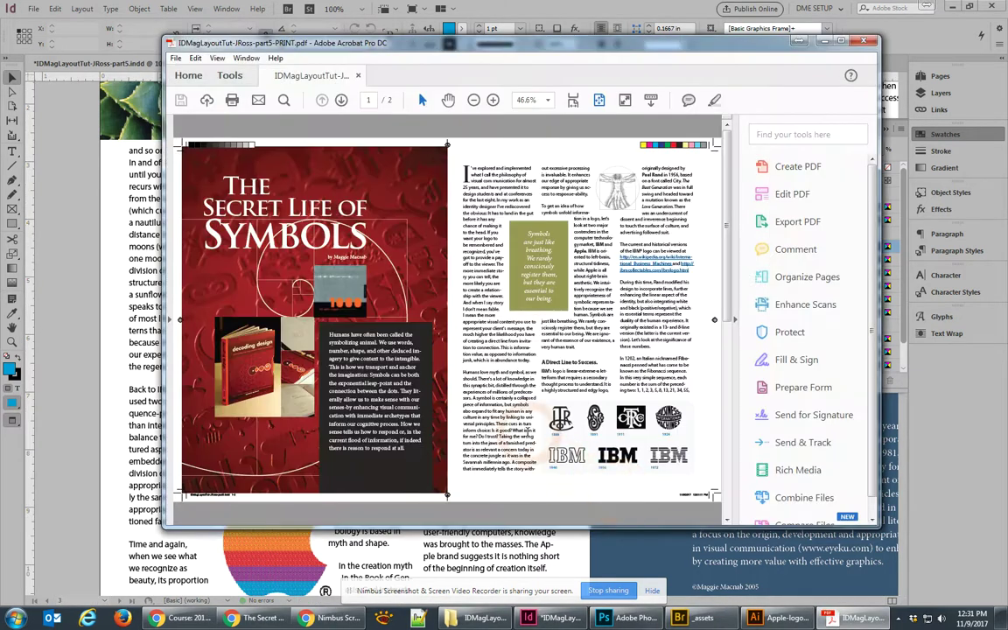
# Zoom to 150% on the spread's top-left corner to check the crop marks and colour bar.
pyautogui.click(576, 296)
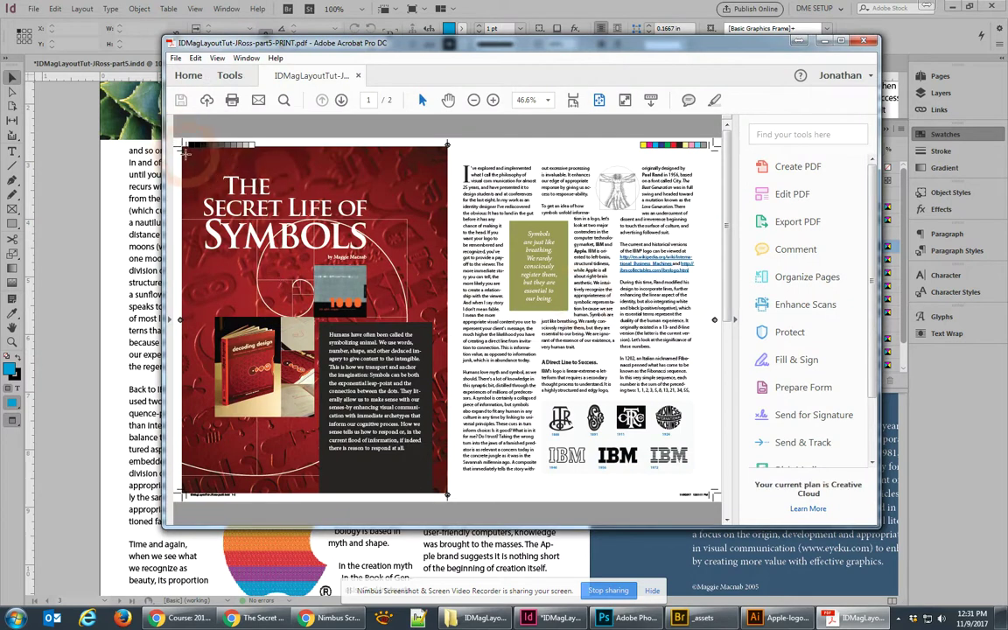
pyautogui.keyDown('ctrl'); pyautogui.scroll(3, 191, 157); pyautogui.keyUp('ctrl')
pyautogui.keyDown('ctrl'); pyautogui.scroll(5, 191, 158); pyautogui.keyUp('ctrl')
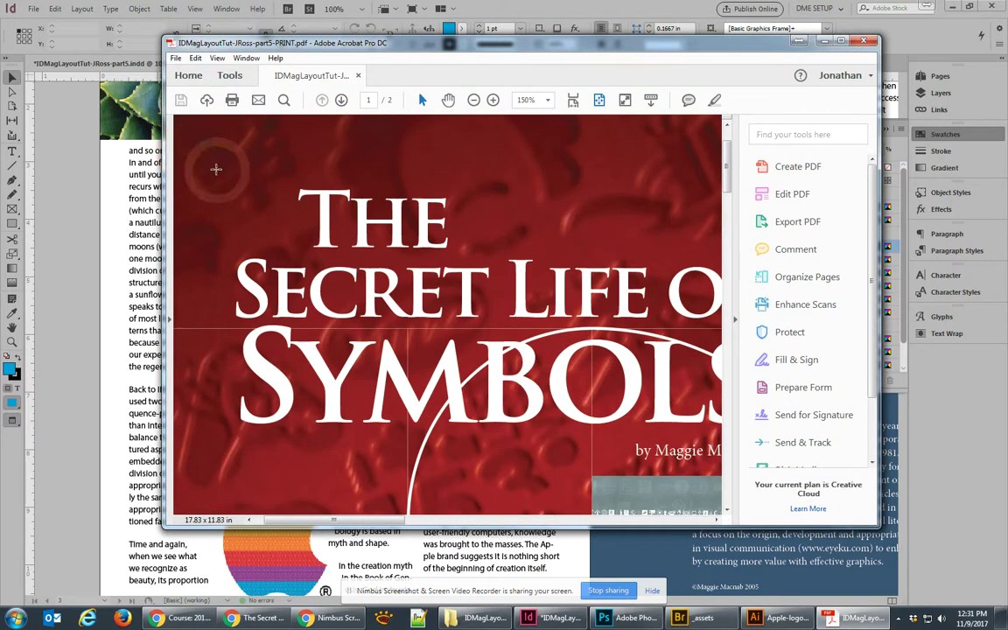
pyautogui.rightClick(215, 170)
pyautogui.click(672, 274)
pyautogui.scroll(2, 672, 274)
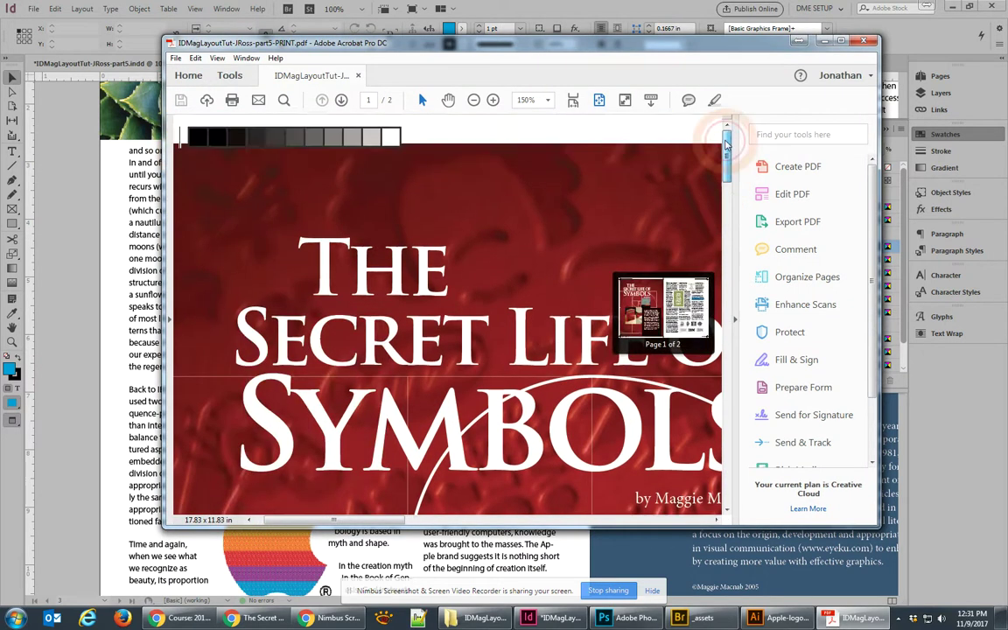
pyautogui.click(448, 100)
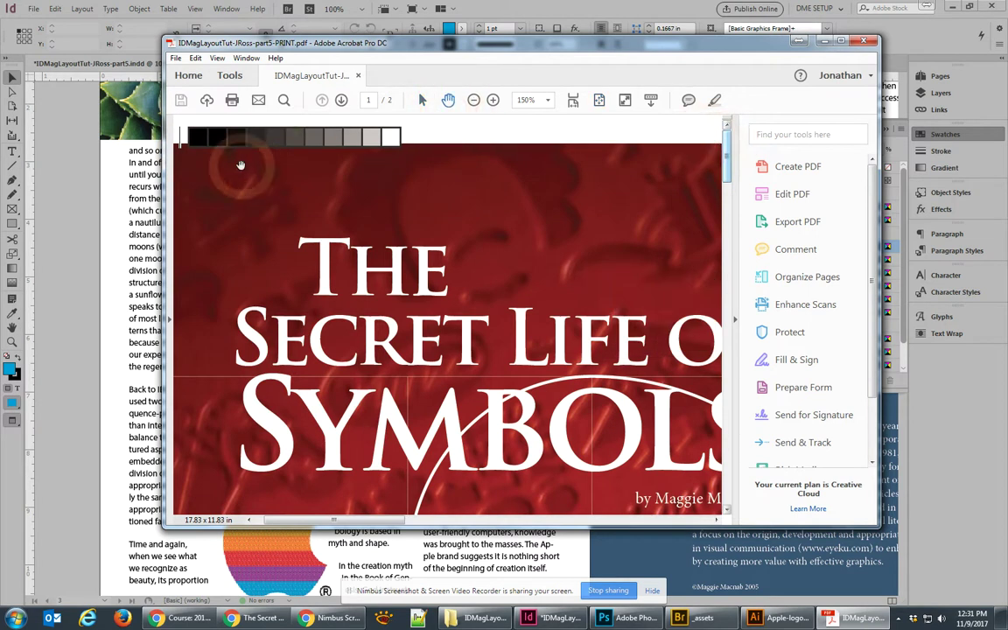
pyautogui.moveTo(214, 153); pyautogui.dragTo(248, 158)
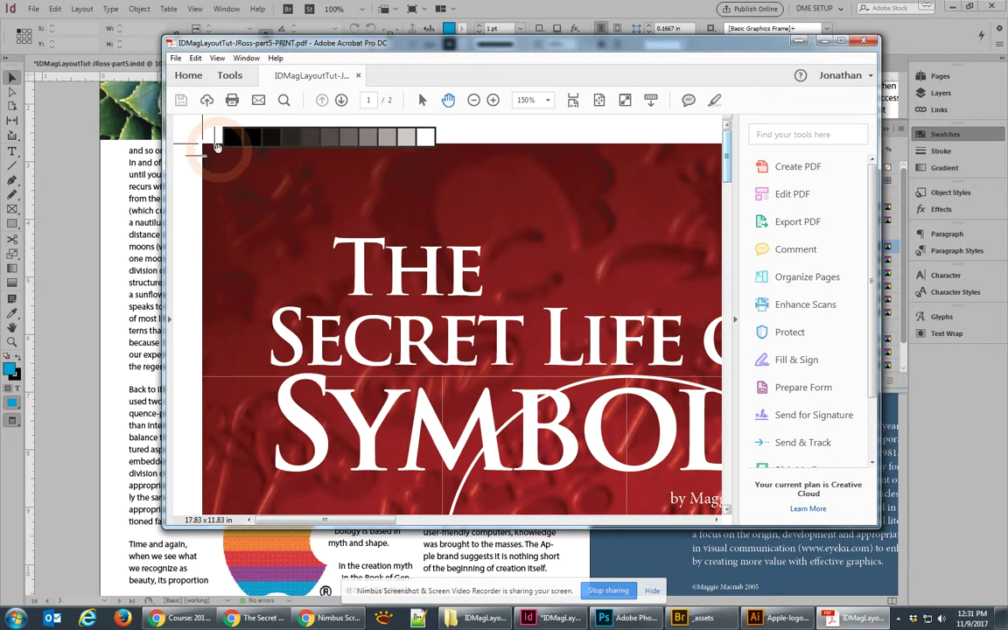
pyautogui.click(238, 189)
pyautogui.click(567, 212)
# Zoom out to 33.3% to see the whole spread, then close the PRINT PDF.
pyautogui.click(473, 101)
pyautogui.click(473, 101)
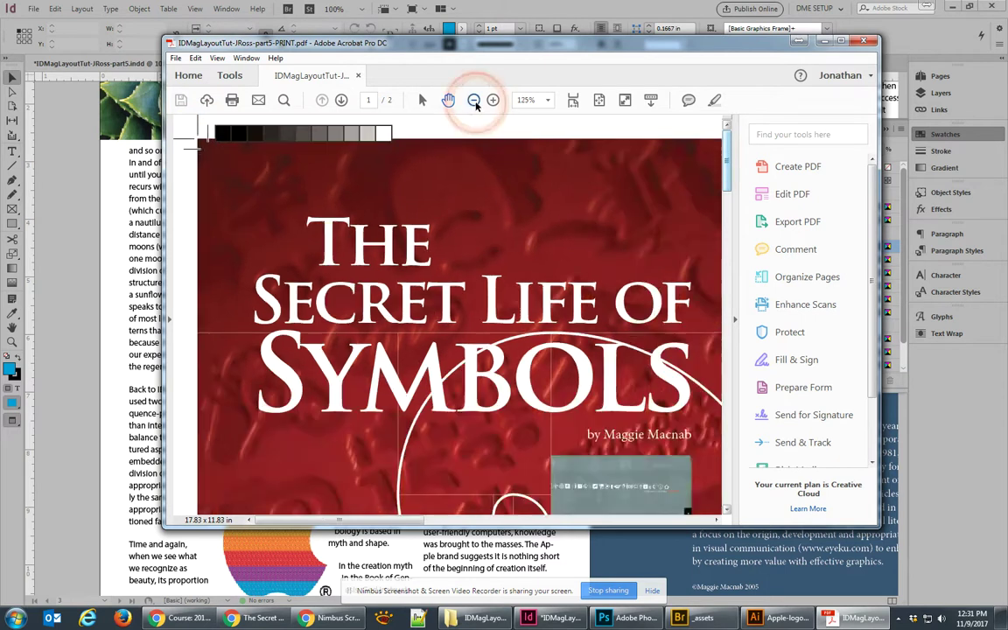
pyautogui.click(473, 101)
pyautogui.click(473, 100)
pyautogui.click(473, 101)
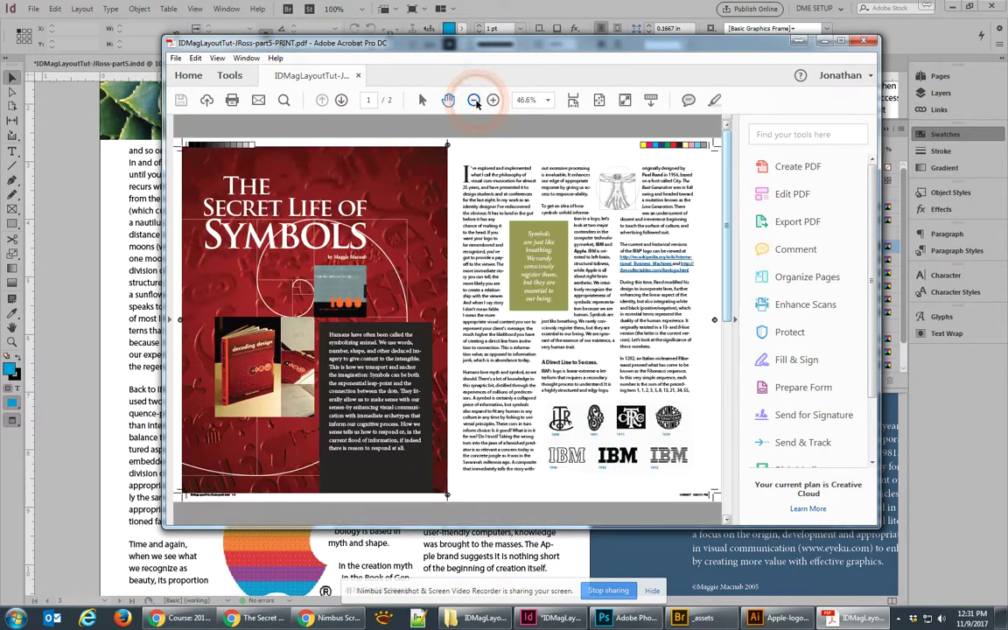
pyautogui.click(473, 101)
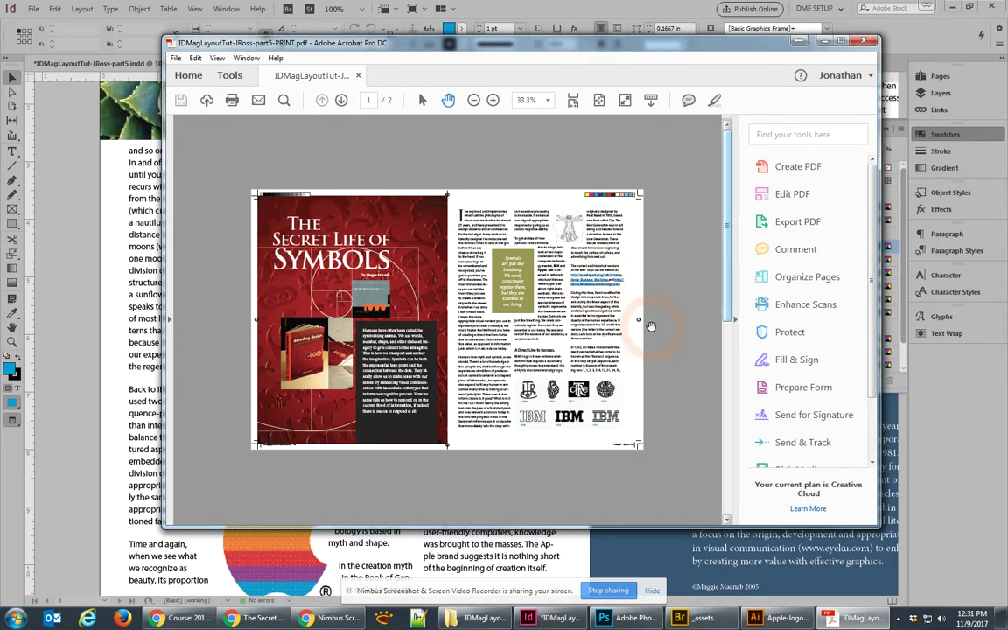
pyautogui.click(864, 40)
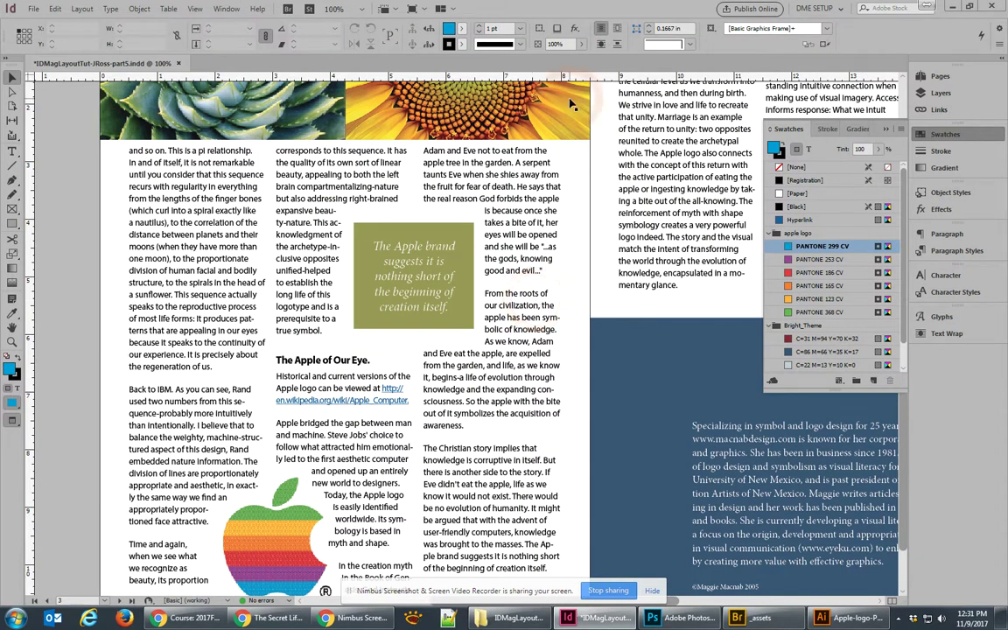
pyautogui.click(260, 283)
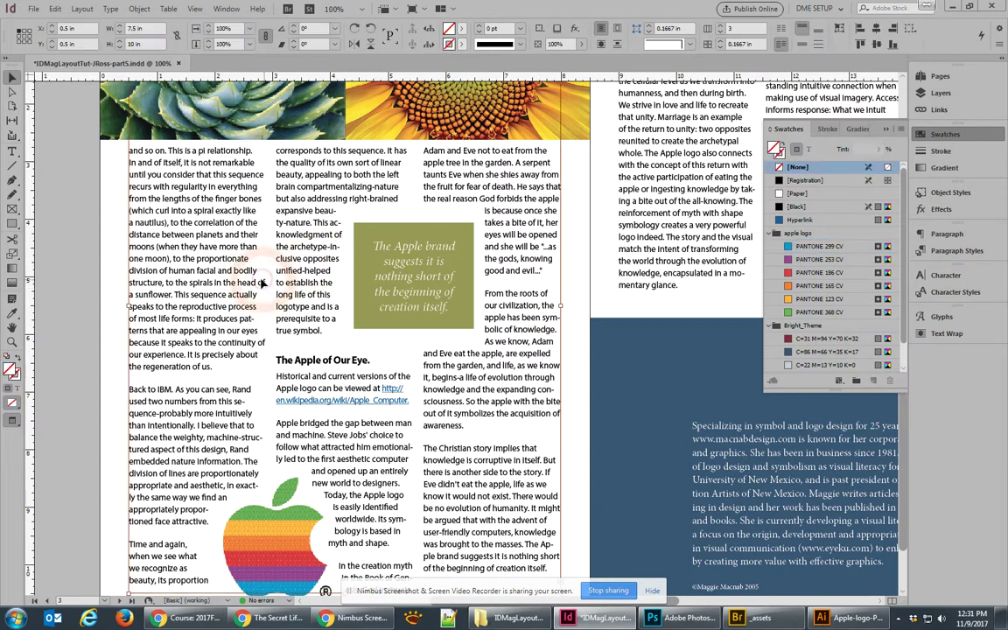
pyautogui.click(245, 290)
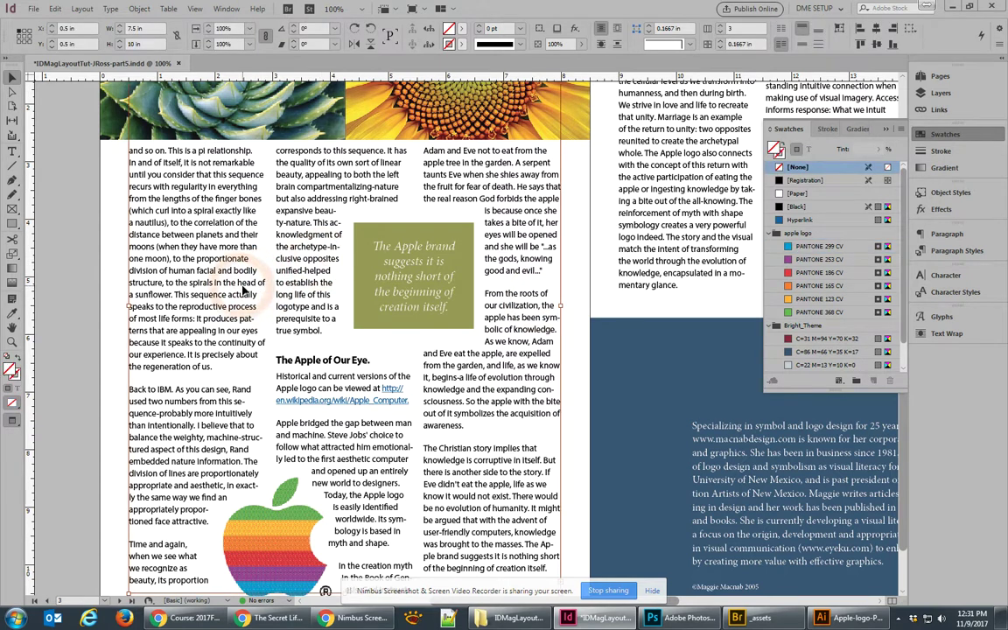
pyautogui.click(252, 342)
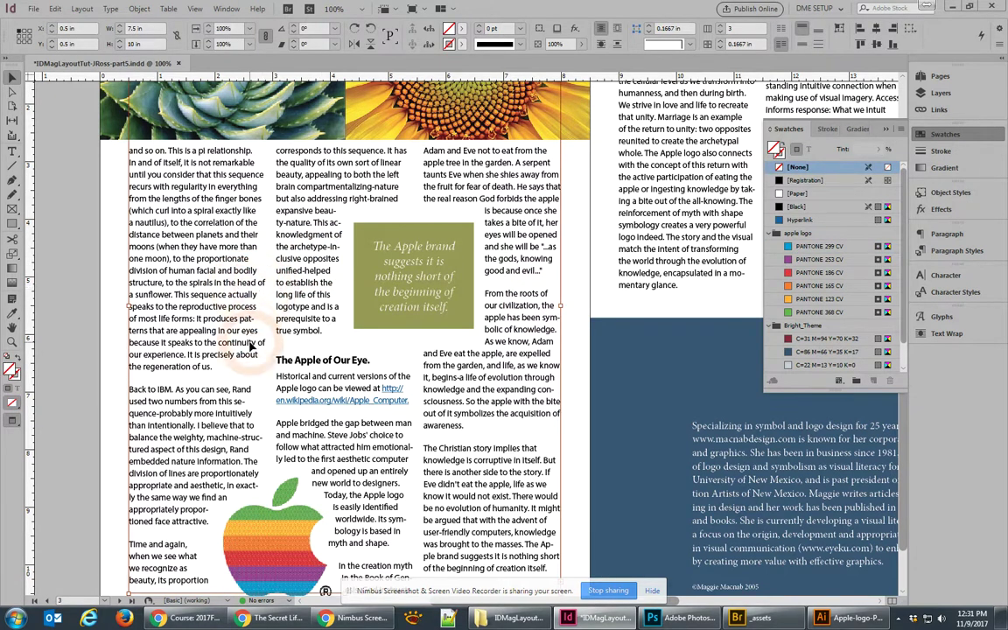
pyautogui.click(264, 276)
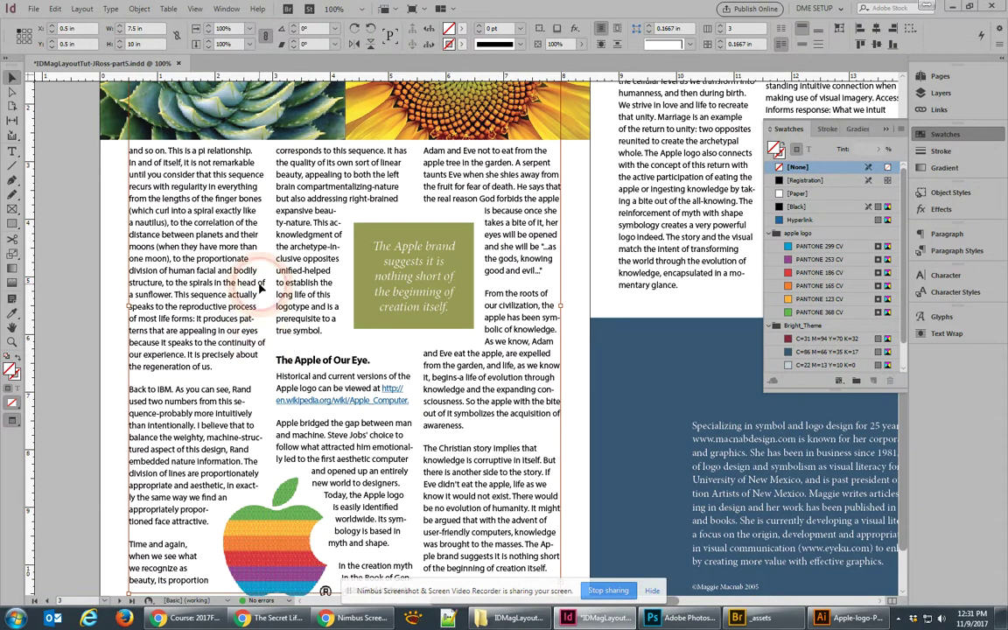
pyautogui.doubleClick(260, 288)
pyautogui.tripleClick(261, 288)
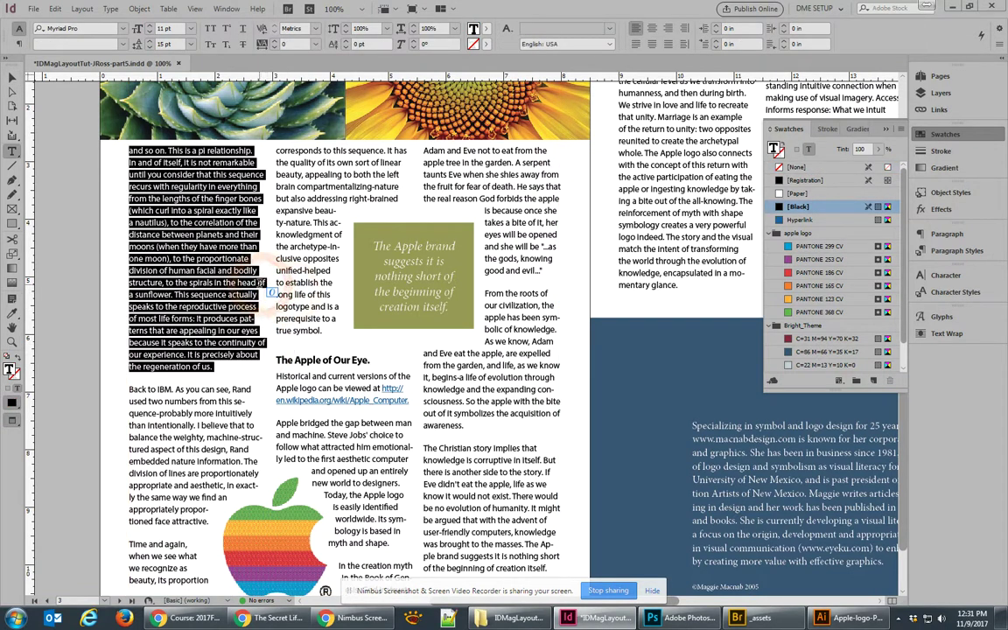
pyautogui.write('so on. This is a pi relationship. In and of itself, it is not remarkable until you consider that this sequence recurs with regularity in everything from the lengths of the finger bones (which curl into a spiral exactly like a nautilus), to the correlation of the distance between planets and their moons (when they have more than one moon), to the proportionate division of human facial and bodily structure, to the spirals in the head of a sunflower. This sequence actually speaks to the reproductive process of most life forms: It produces patterns that are appealing in our eyes because it speaks to the continuity of our experience. It is precisely about the regeneration of us.')
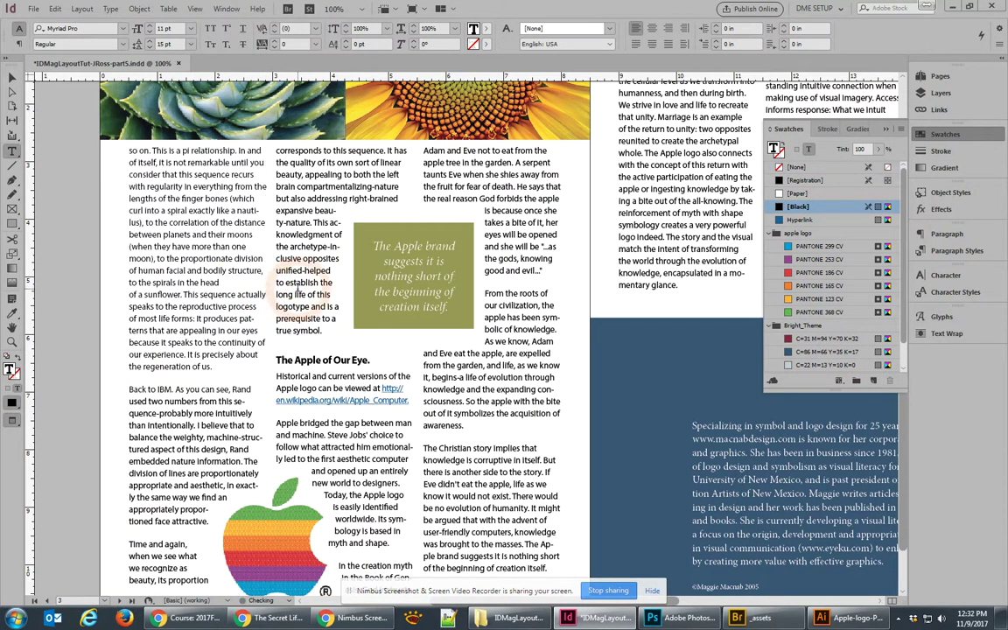
pyautogui.press('BackSpace')
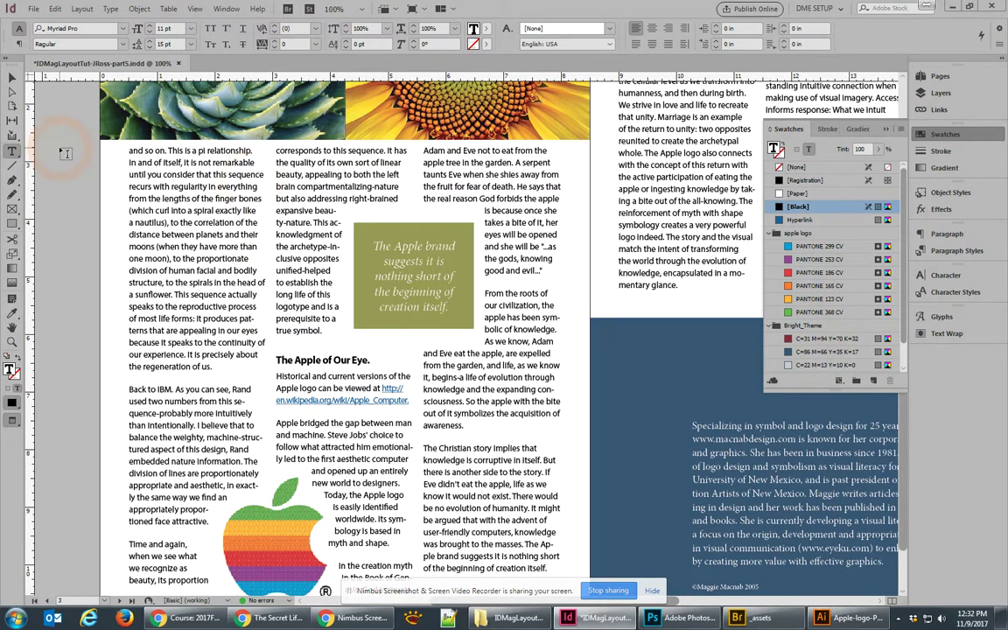
# Close the magazine layout document, answering Yes to save the changes, to return to the Home screen.
pyautogui.click(178, 66)
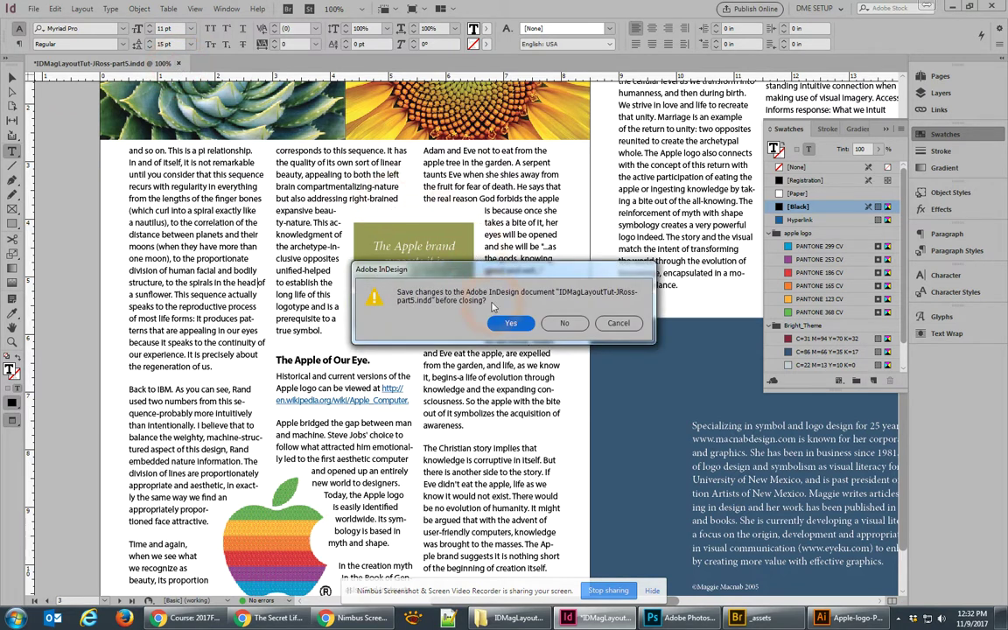
pyautogui.click(495, 323)
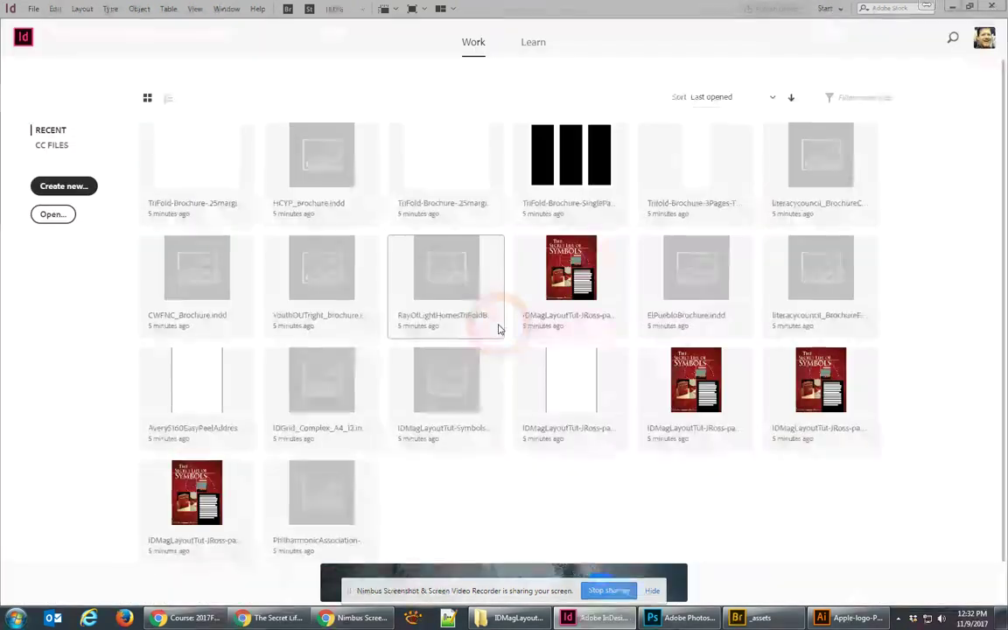
pyautogui.click(699, 144)
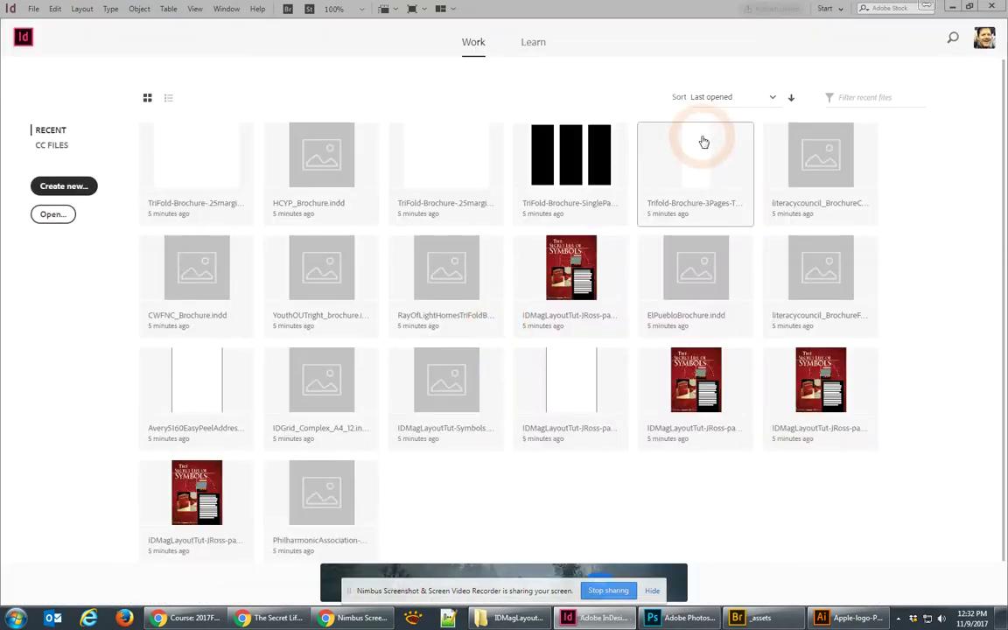